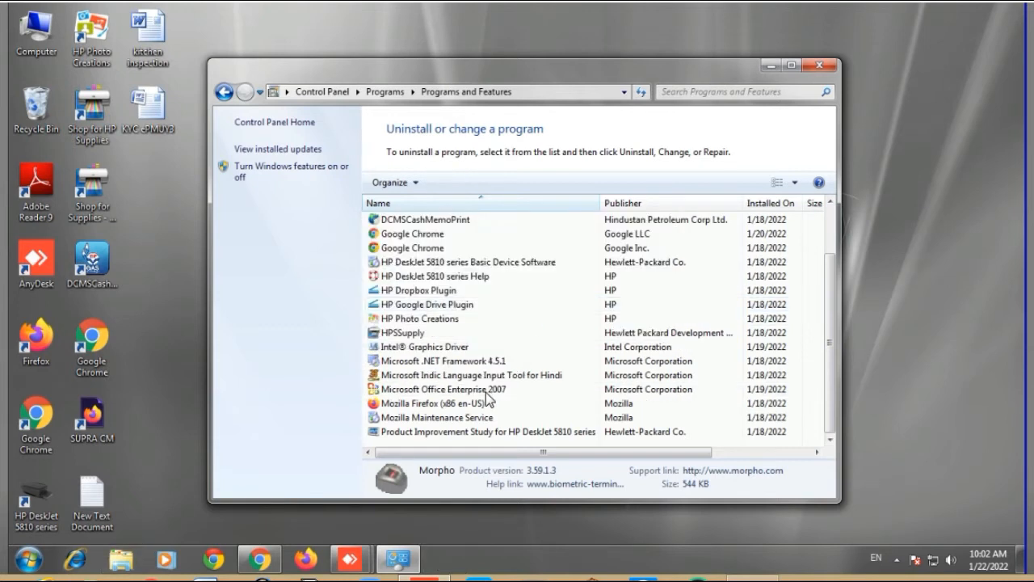
# Step: Close the installed programs window
pyautogui.click(486, 390)
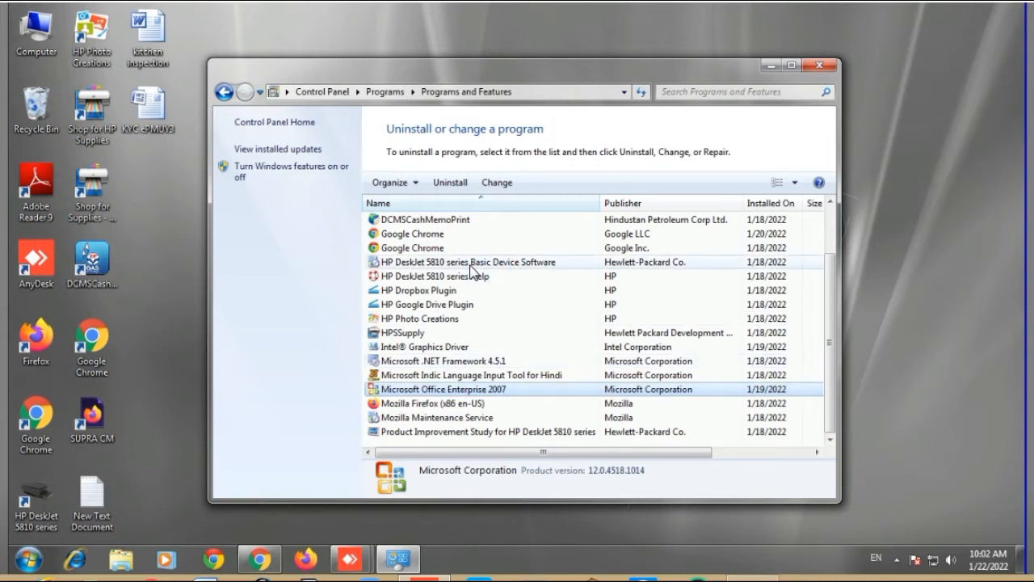
pyautogui.scroll(2, 472, 272)
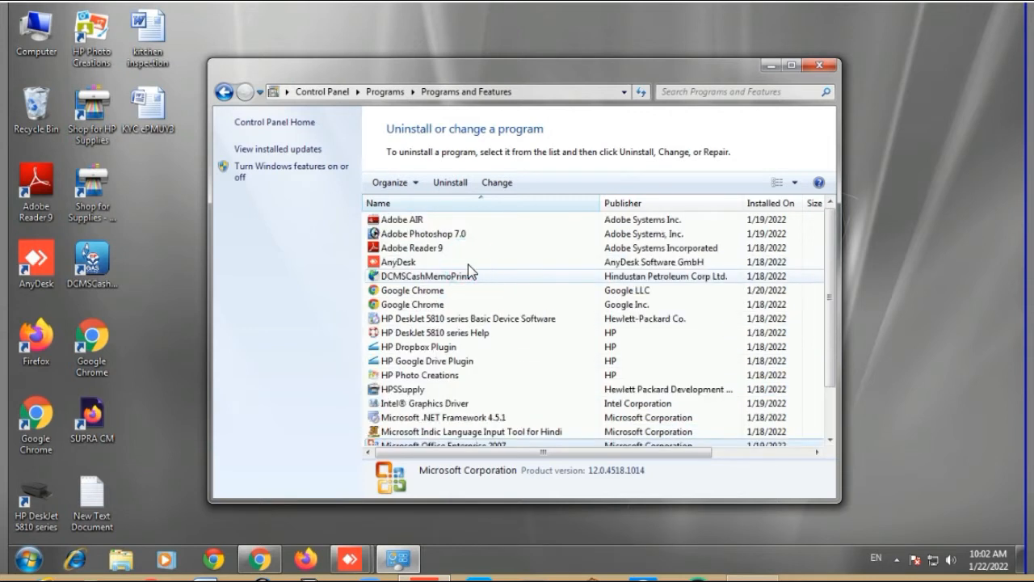
pyautogui.click(819, 64)
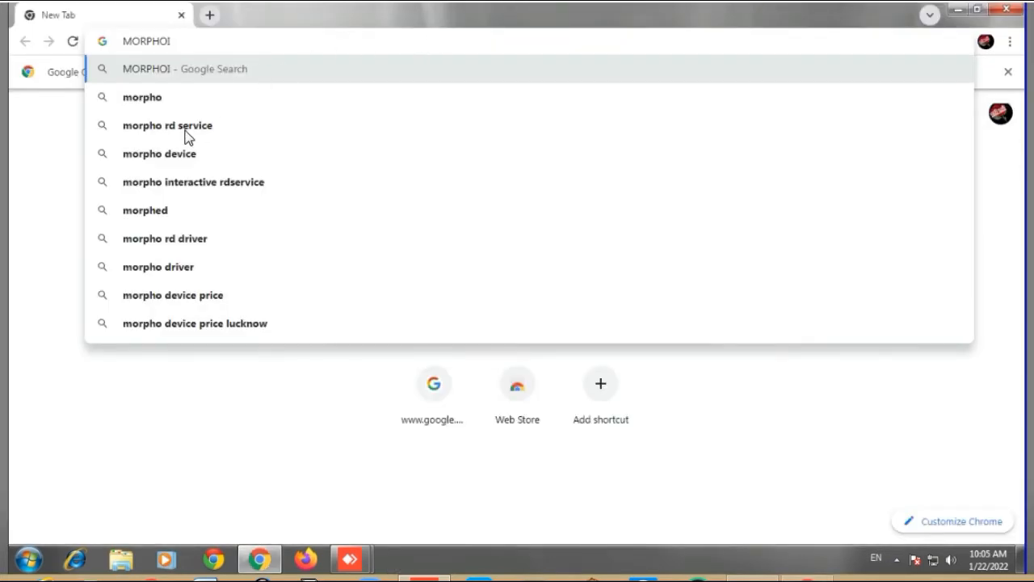
# Step: Search Google for 'morpho rd service' and open the RD Service Online result
pyautogui.click(185, 133)
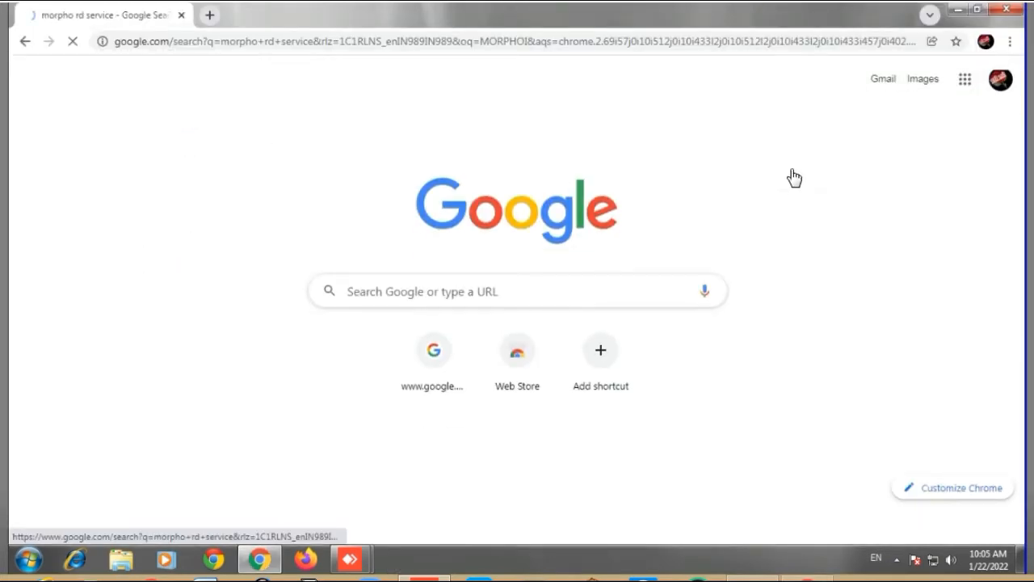
pyautogui.click(364, 220)
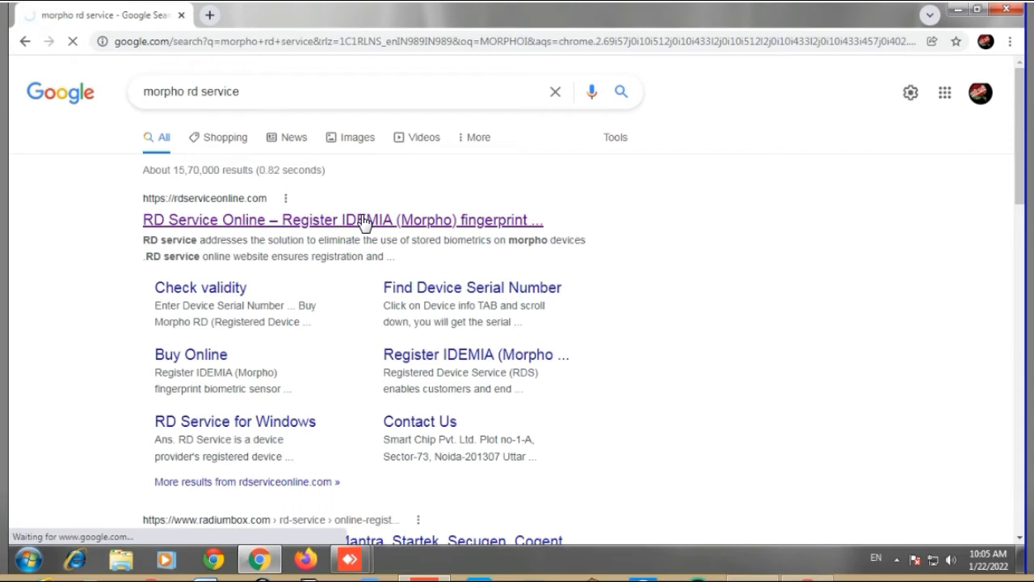
pyautogui.click(363, 219)
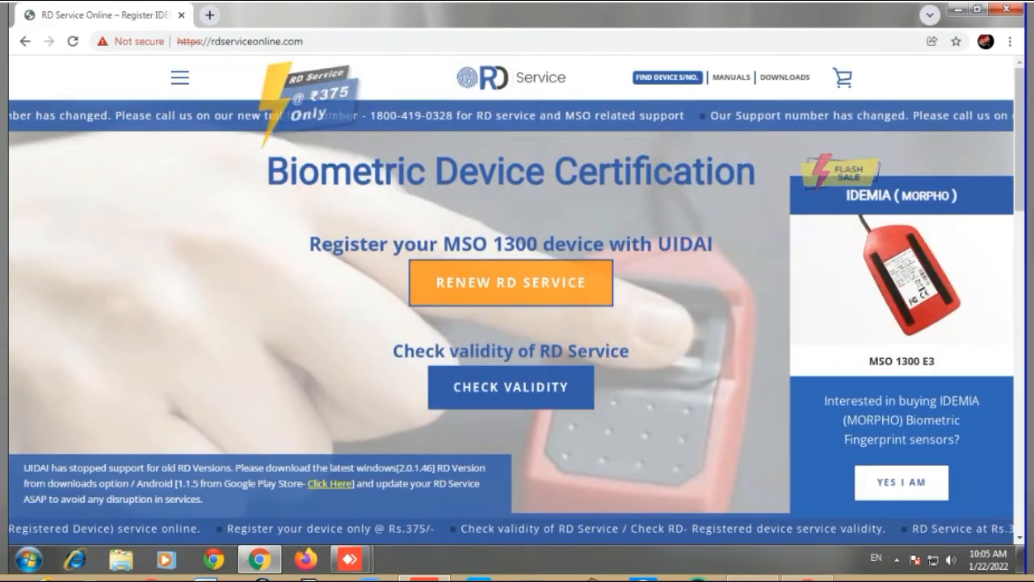
# Step: Download the Windows (https/localhost) RD Service driver zip and show it in its folder
pyautogui.click(788, 78)
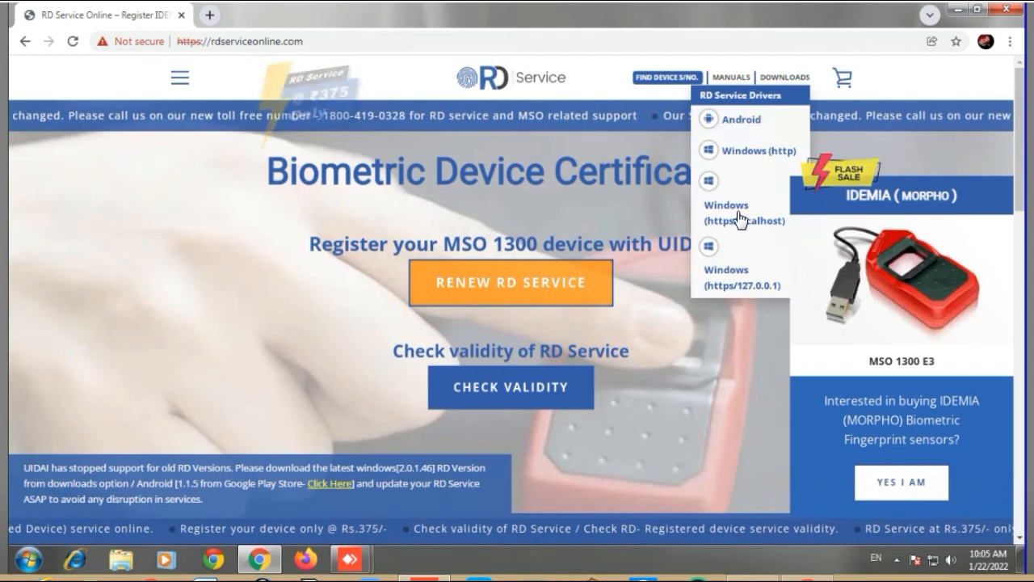
pyautogui.click(736, 220)
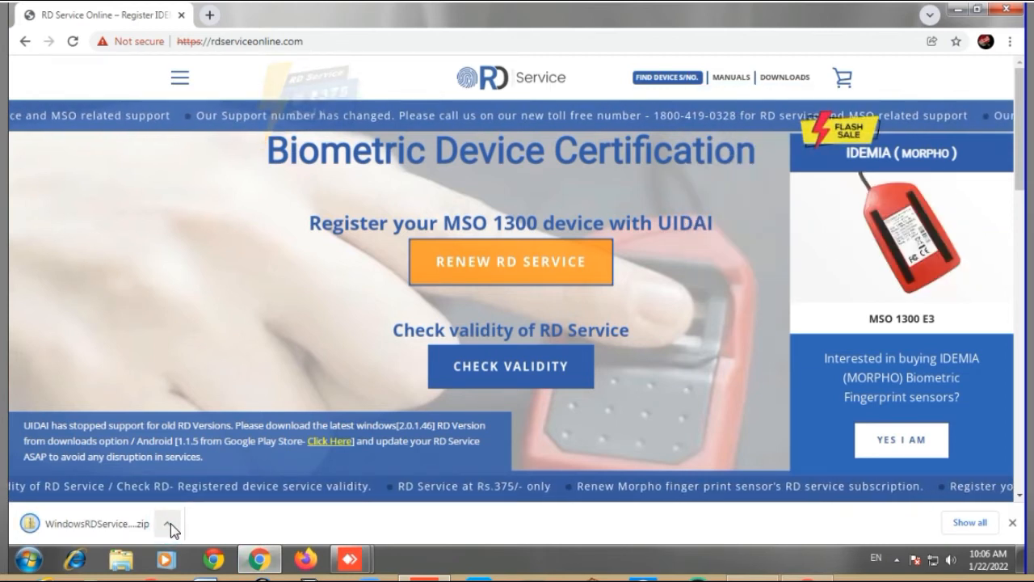
pyautogui.click(169, 527)
pyautogui.click(215, 475)
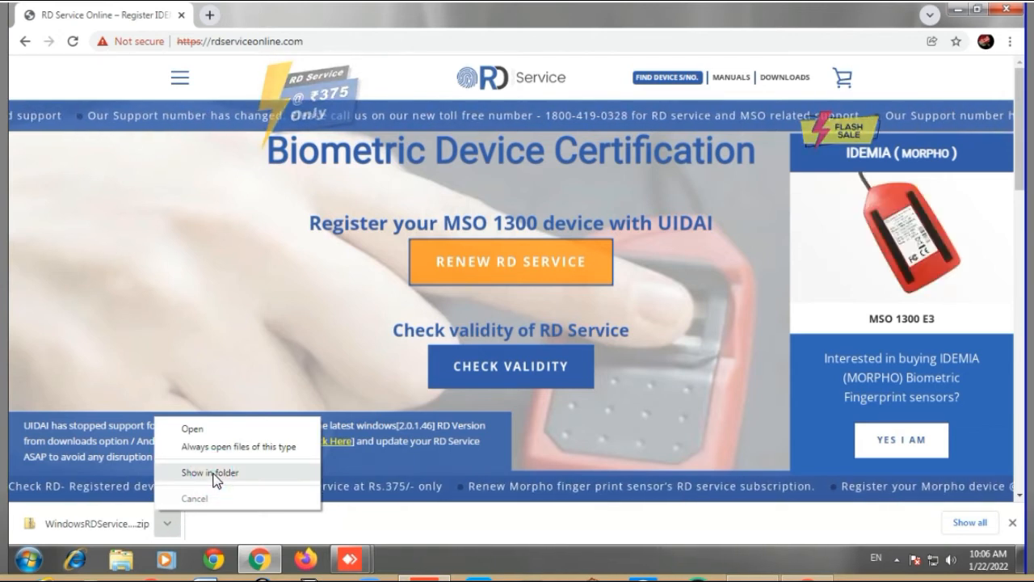
pyautogui.click(215, 475)
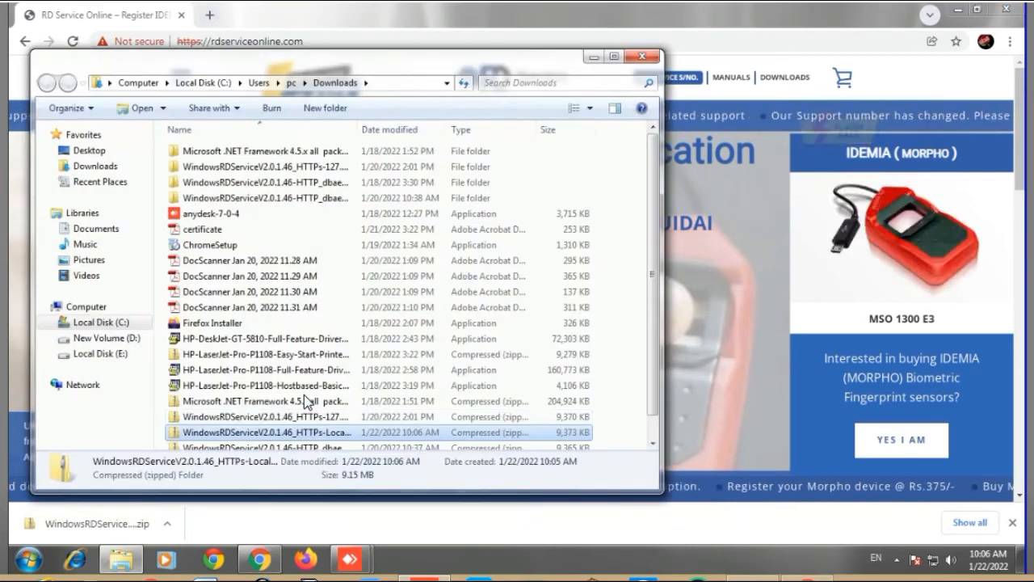
# Step: Paste the RD Service zip into Local Disk (C:), granting administrator permission
pyautogui.click(95, 323)
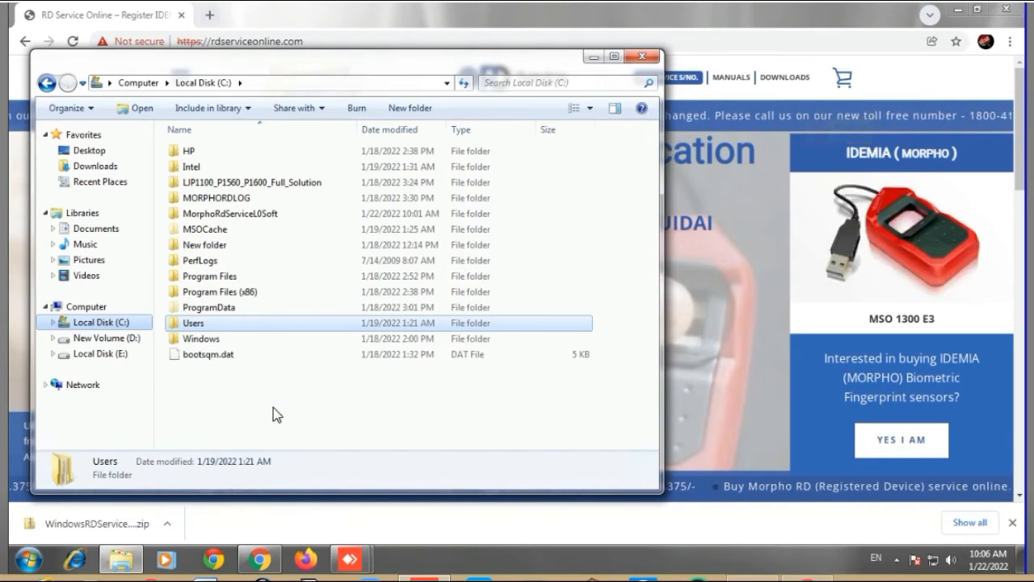
pyautogui.hotkey('ctrl', 'v')
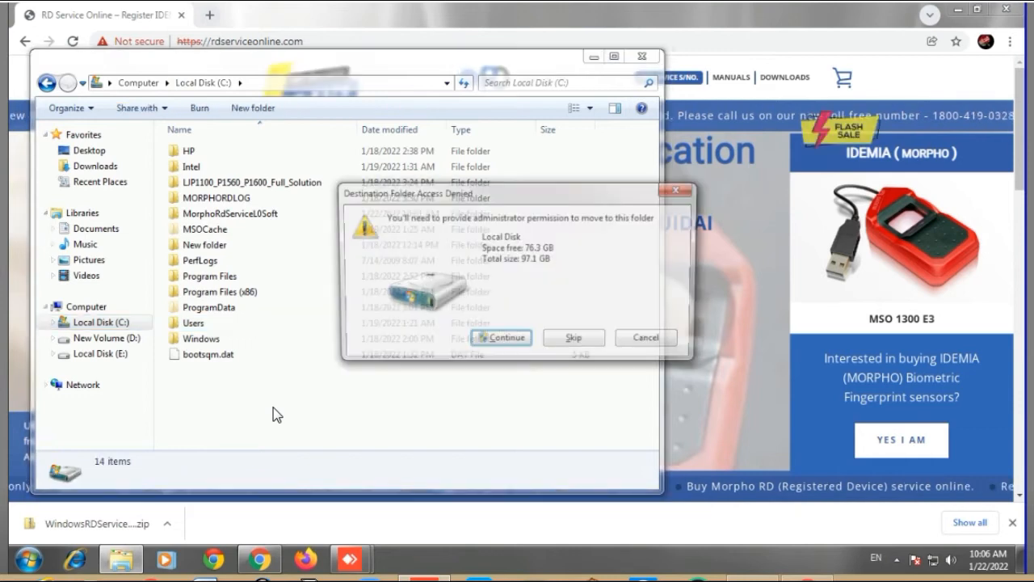
pyautogui.click(504, 342)
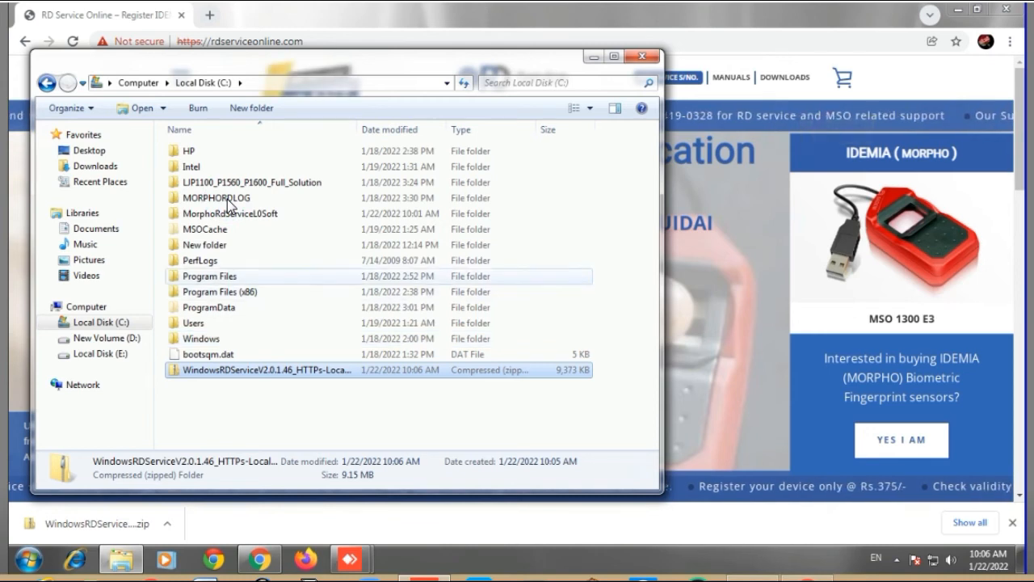
# Step: Delete the MORPHORDLOG and MorphoRdServiceL0Soft folders from drive C
pyautogui.click(229, 199)
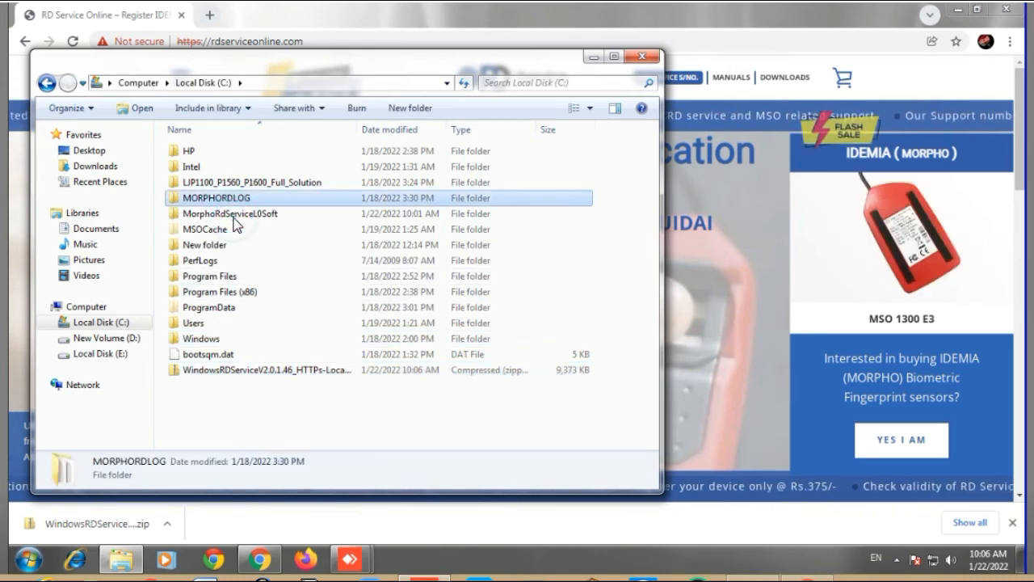
pyautogui.keyDown('ctrl'); pyautogui.click(234, 214); pyautogui.keyUp('ctrl')
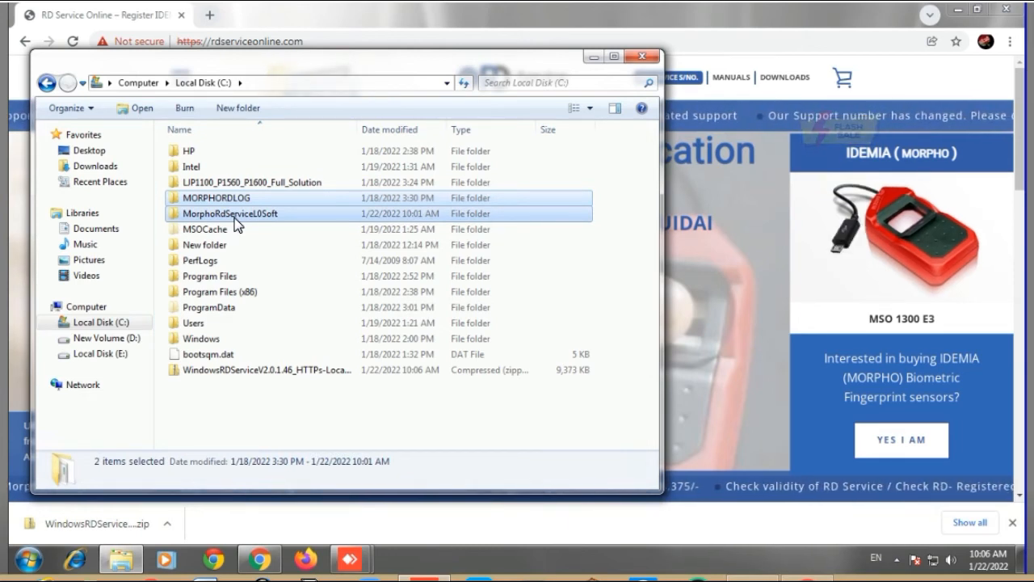
pyautogui.press('Delete')
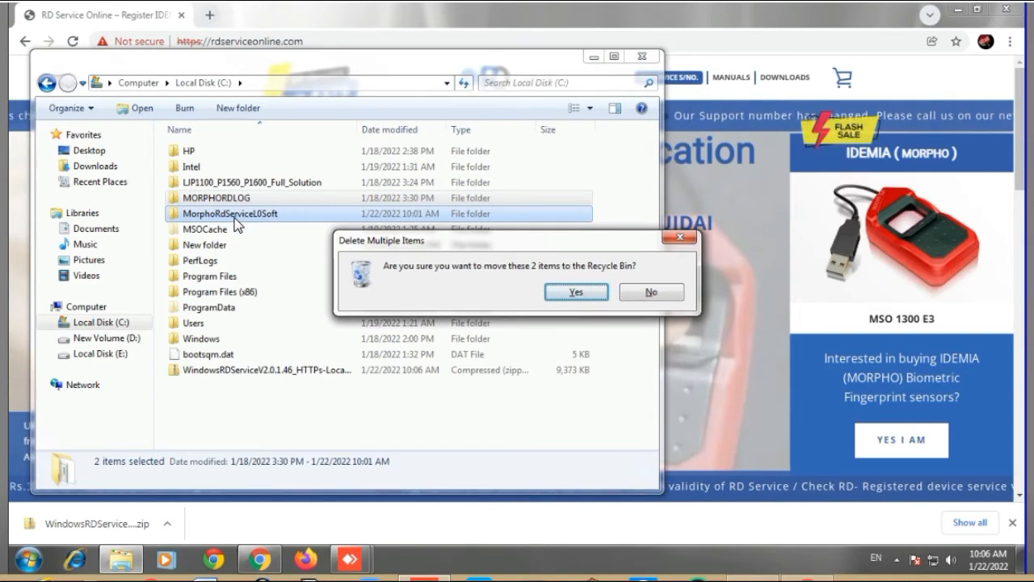
pyautogui.click(576, 292)
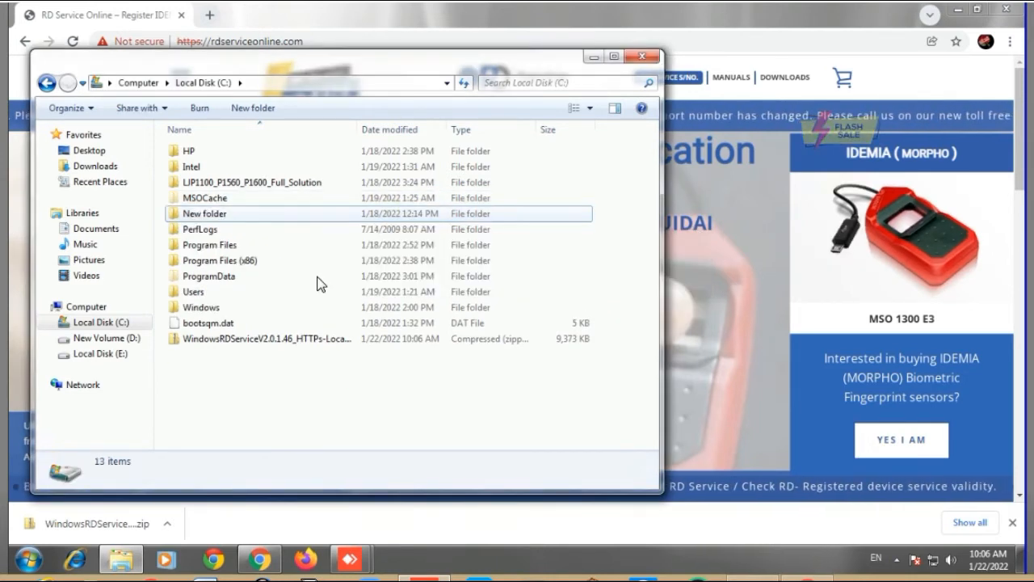
# Step: Extract all files from the RD Service zip to the suggested folder and open that folder
pyautogui.rightClick(204, 346)
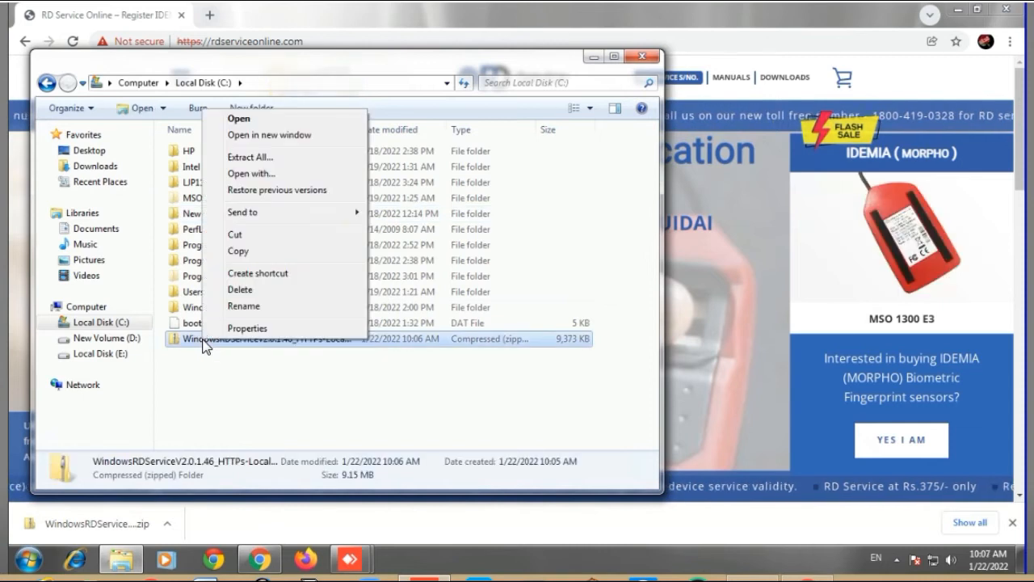
pyautogui.click(252, 160)
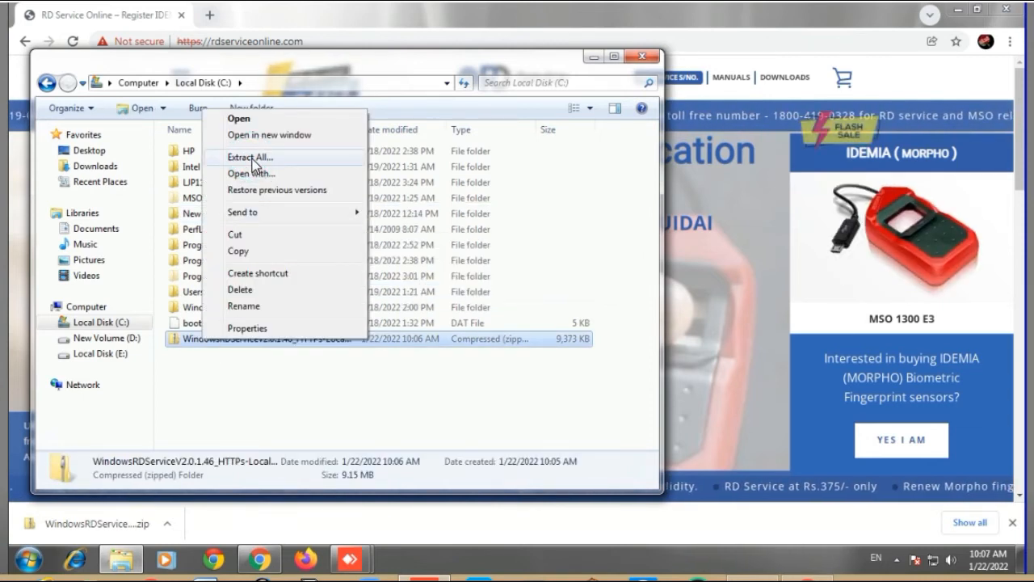
pyautogui.click(253, 162)
pyautogui.click(667, 428)
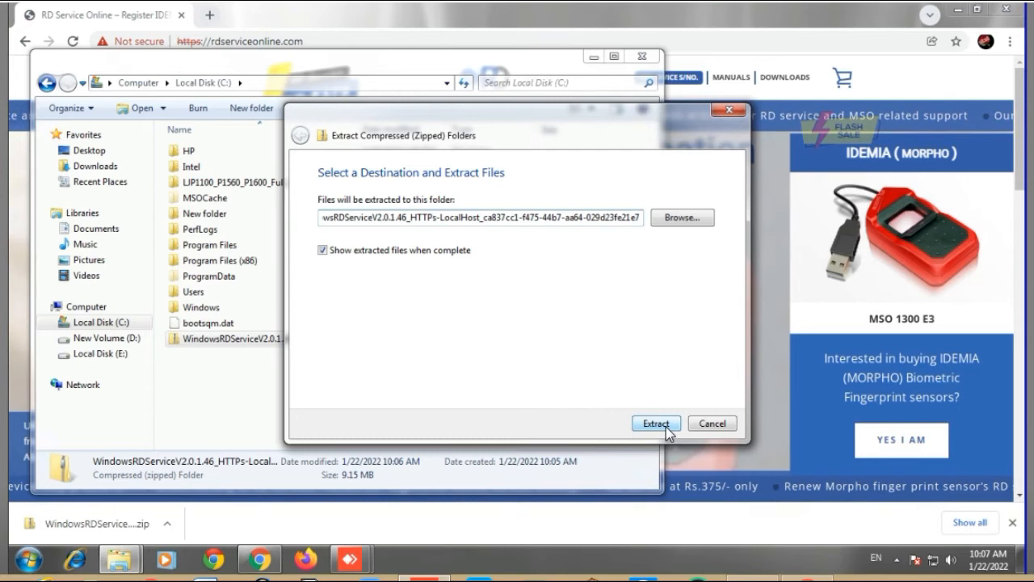
pyautogui.click(232, 173)
pyautogui.doubleClick(232, 173)
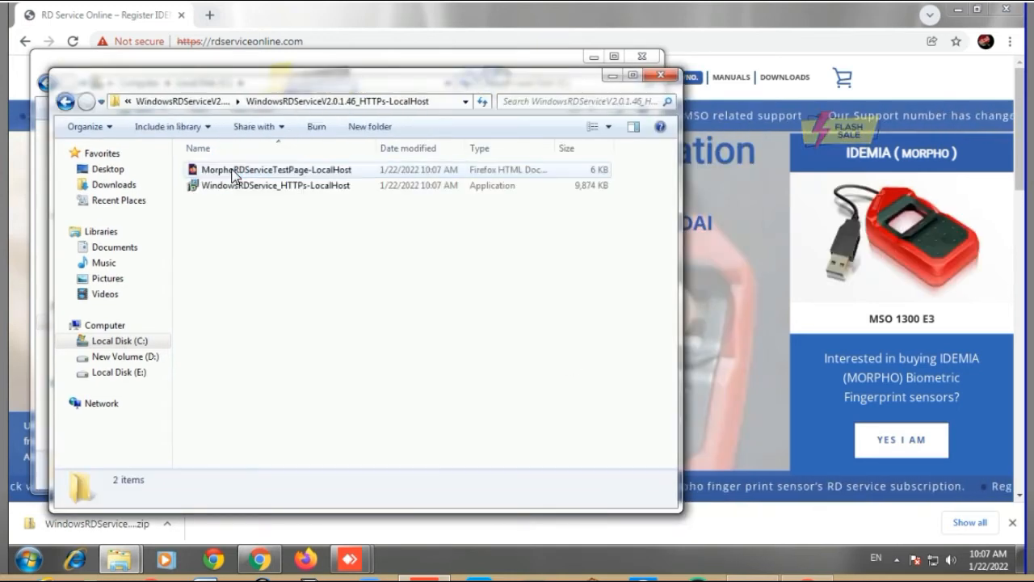
pyautogui.doubleClick(222, 188)
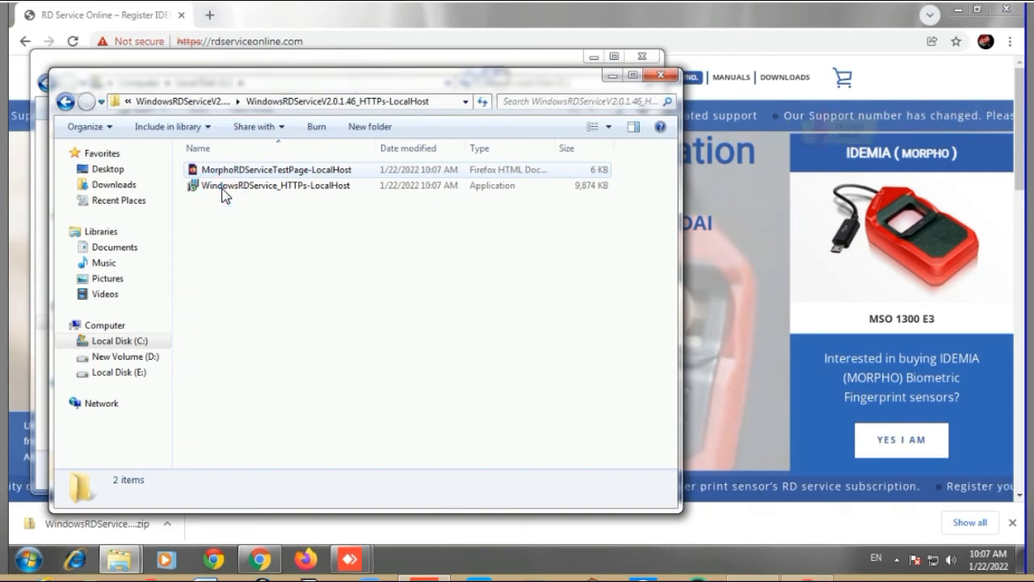
# Step: Install WindowsRDService_HTTPs-LocalHost as administrator, finish the wizard, and close both Explorer windows
pyautogui.rightClick(222, 188)
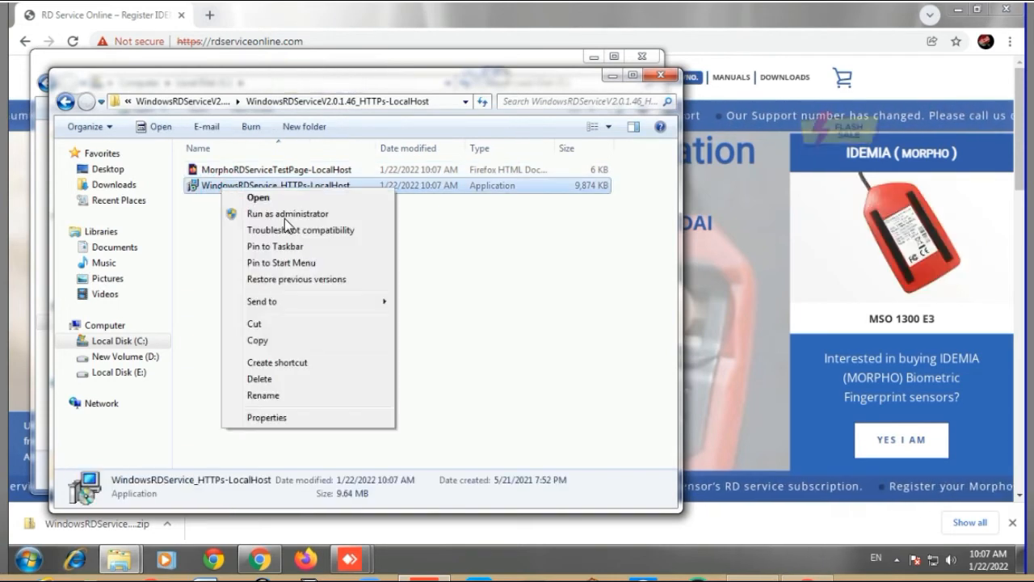
pyautogui.click(291, 214)
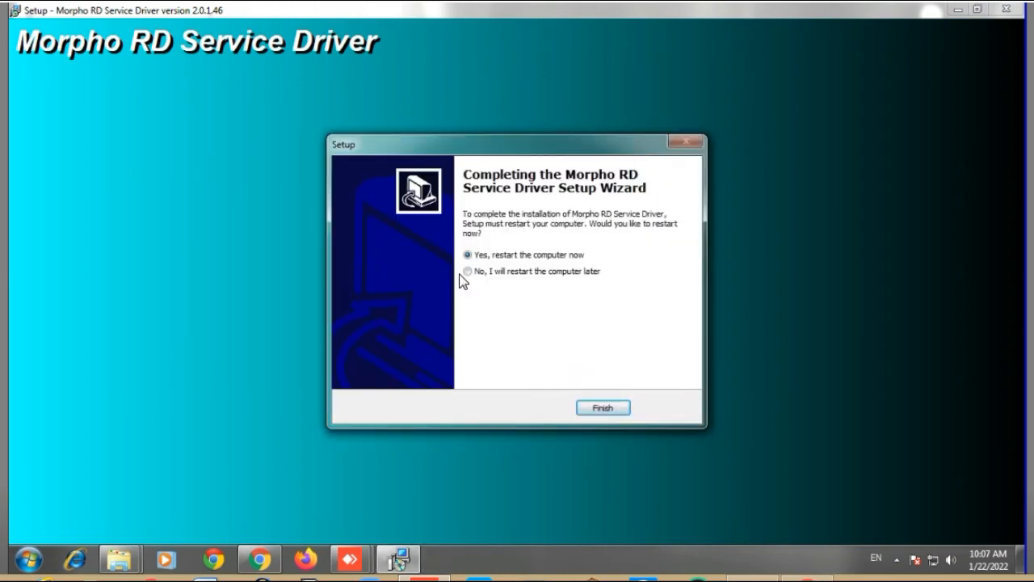
pyautogui.click(604, 410)
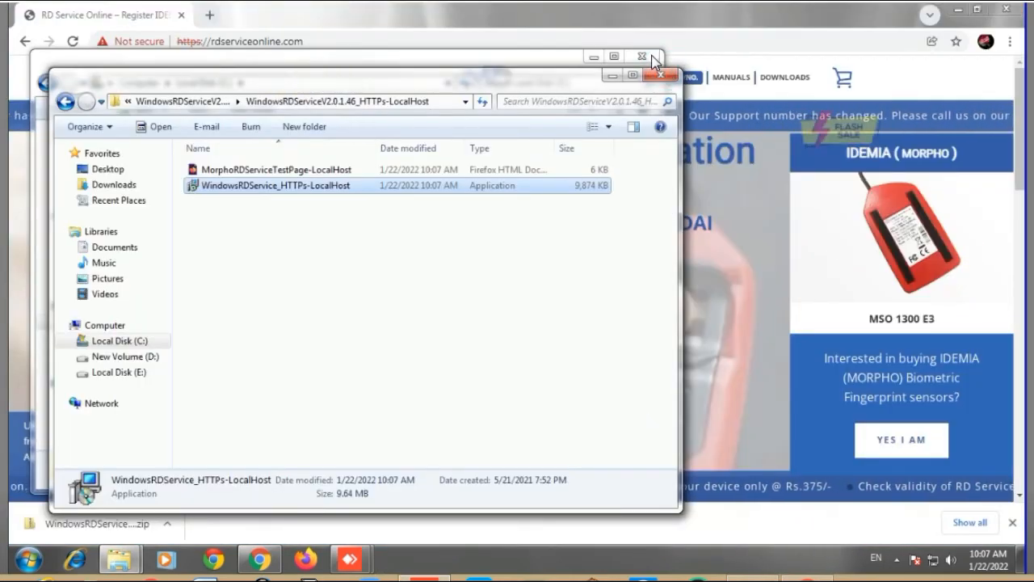
pyautogui.click(664, 75)
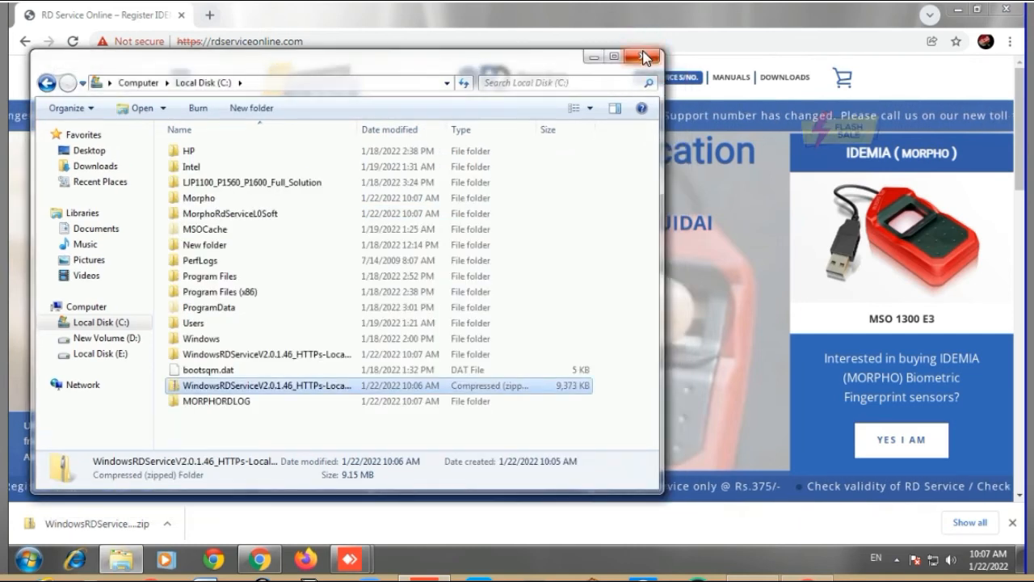
pyautogui.click(647, 56)
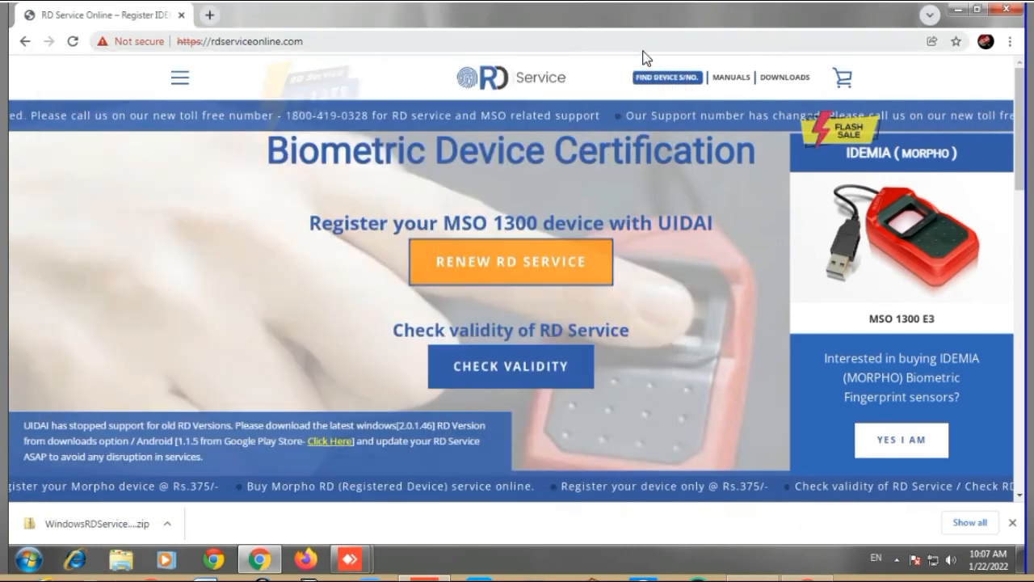
# Step: Enable the Chrome flag allowing invalid certificates for localhost resources
pyautogui.click(309, 42)
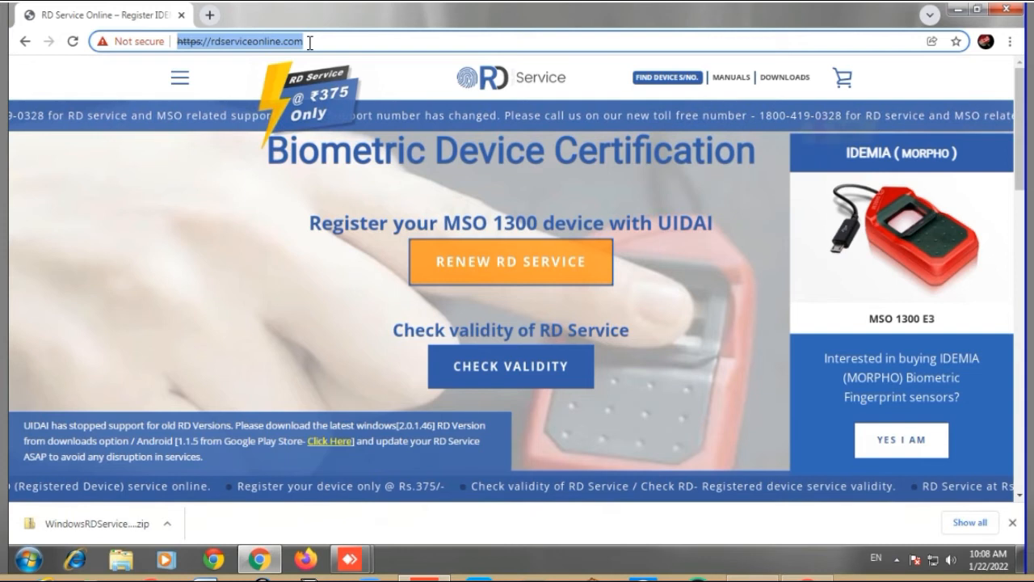
pyautogui.write('chrome://flags/#allow-insecure-localhost')
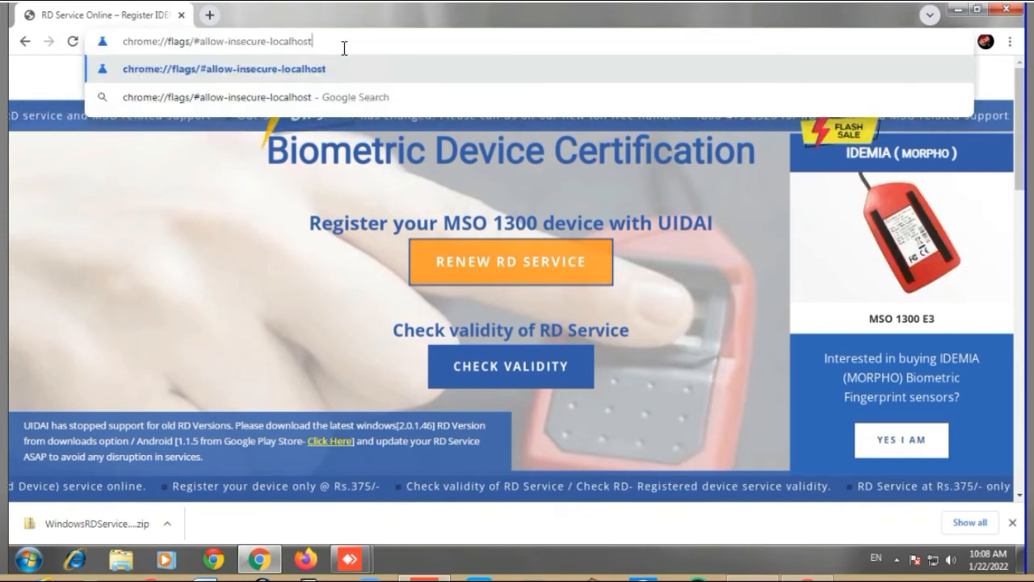
pyautogui.press('Return')
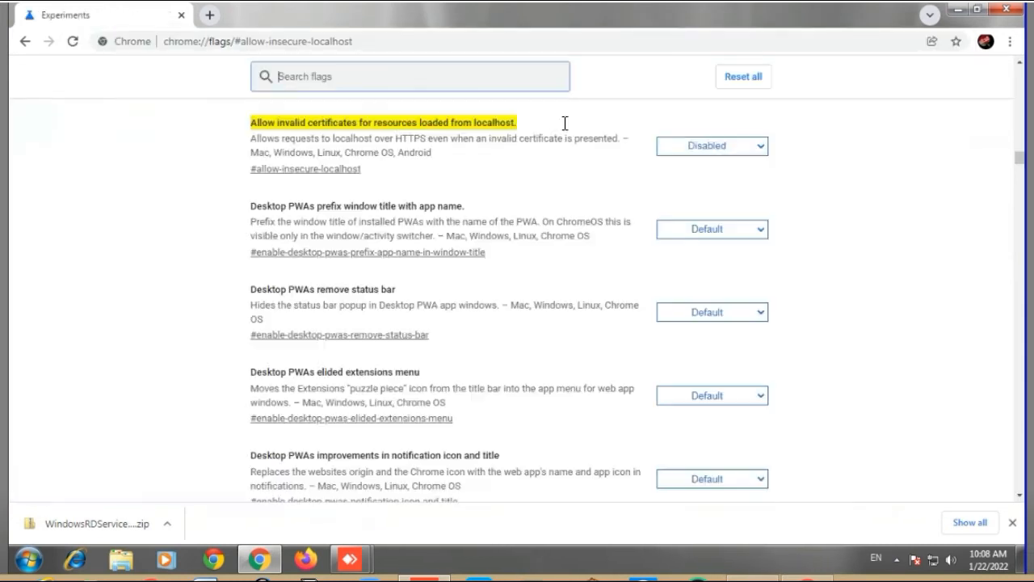
pyautogui.click(719, 145)
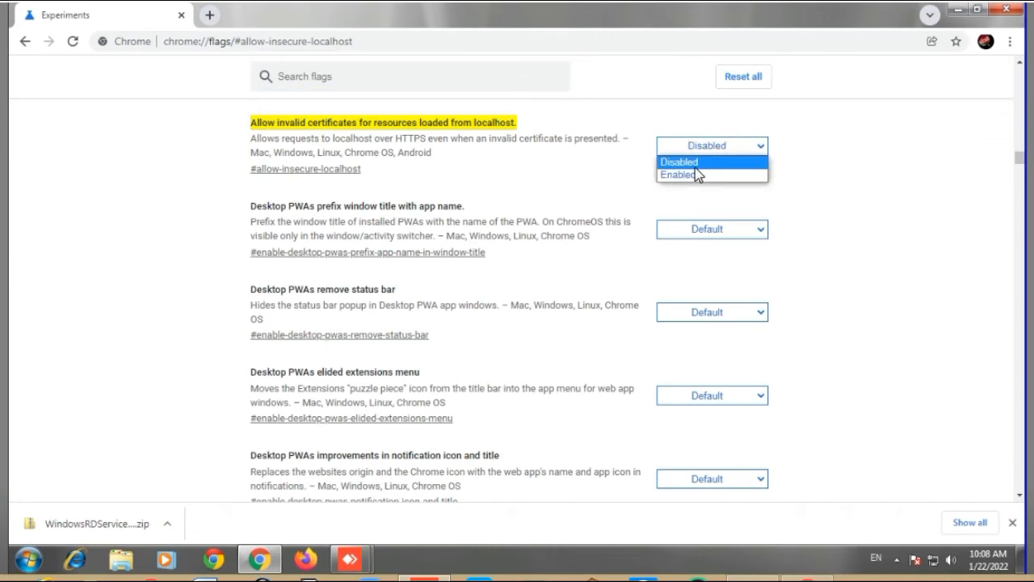
pyautogui.click(692, 175)
# Step: Set 'Block insecure private network requests' to Disabled and relaunch Chrome
pyautogui.click(398, 77)
pyautogui.write('NE')
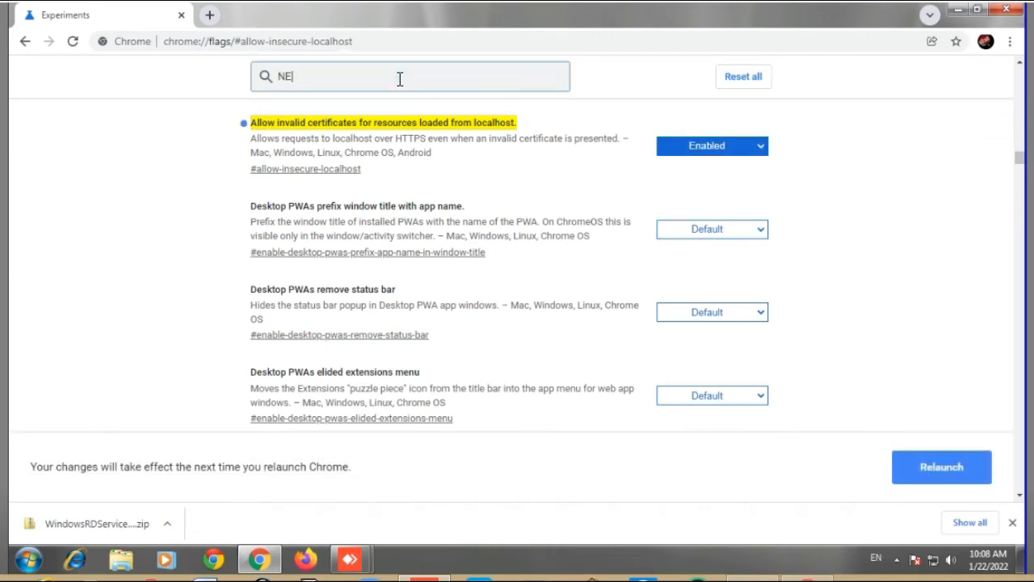
pyautogui.write('TWROK')
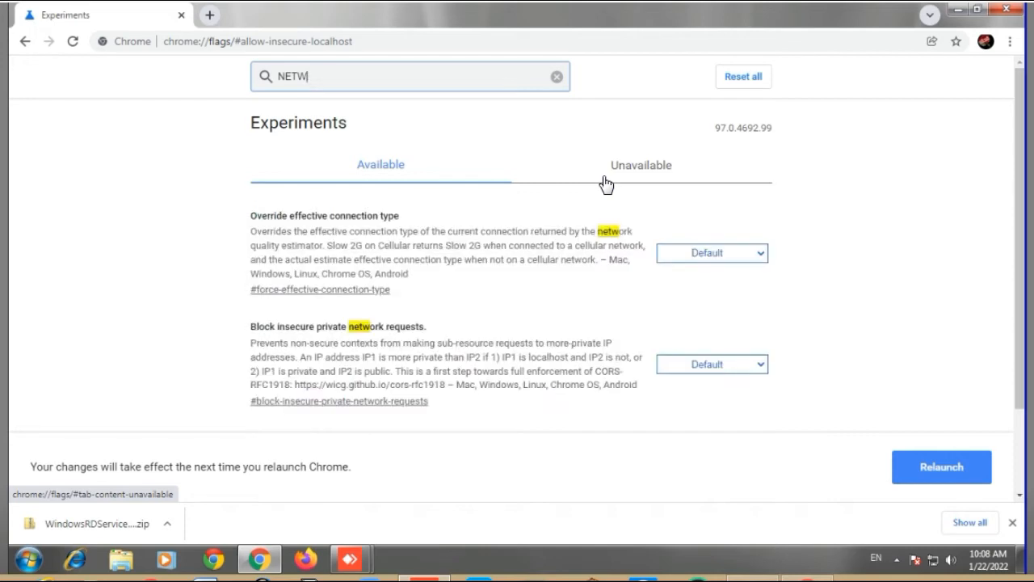
pyautogui.write('K')
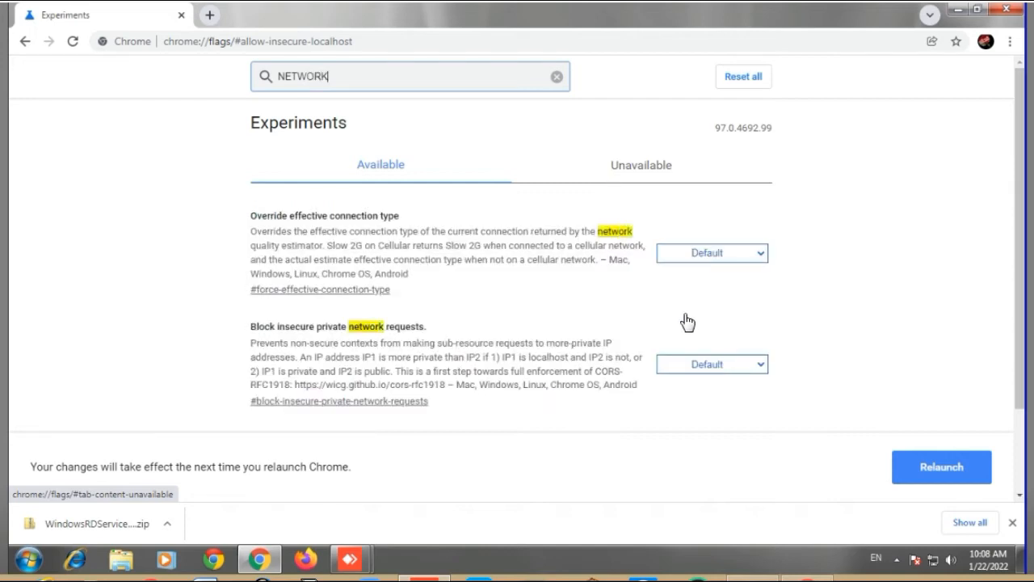
pyautogui.click(724, 368)
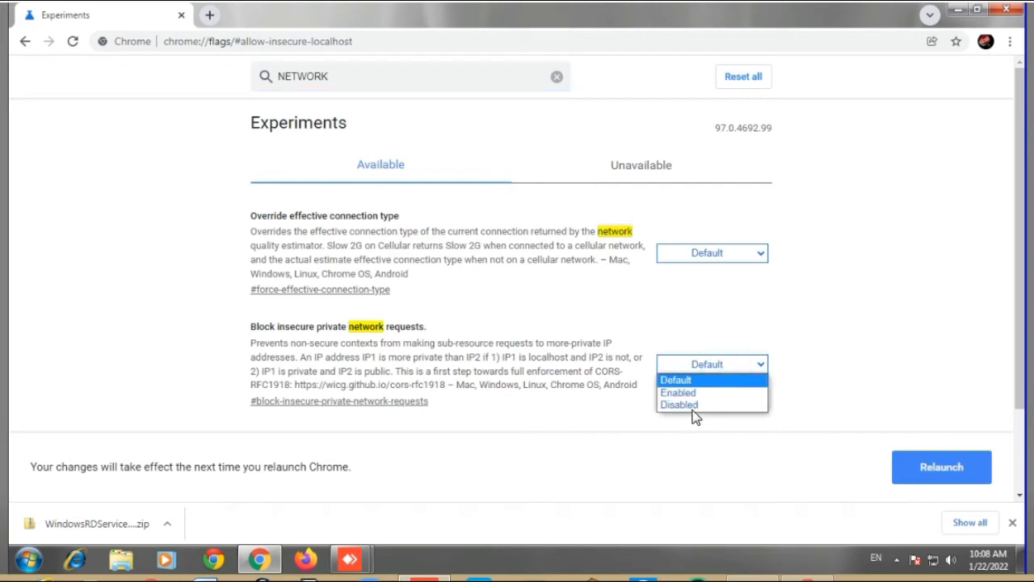
pyautogui.click(695, 407)
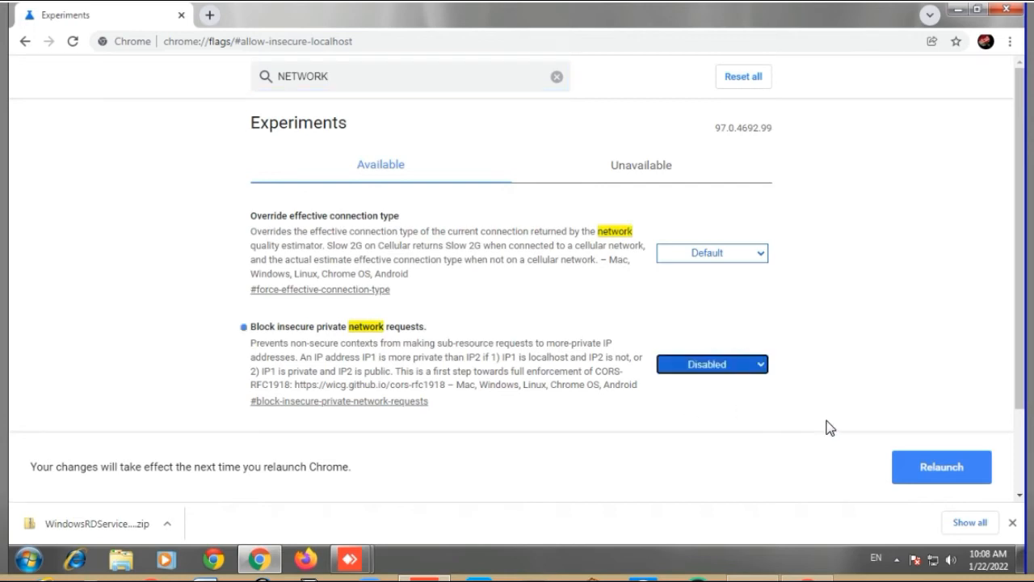
pyautogui.click(925, 466)
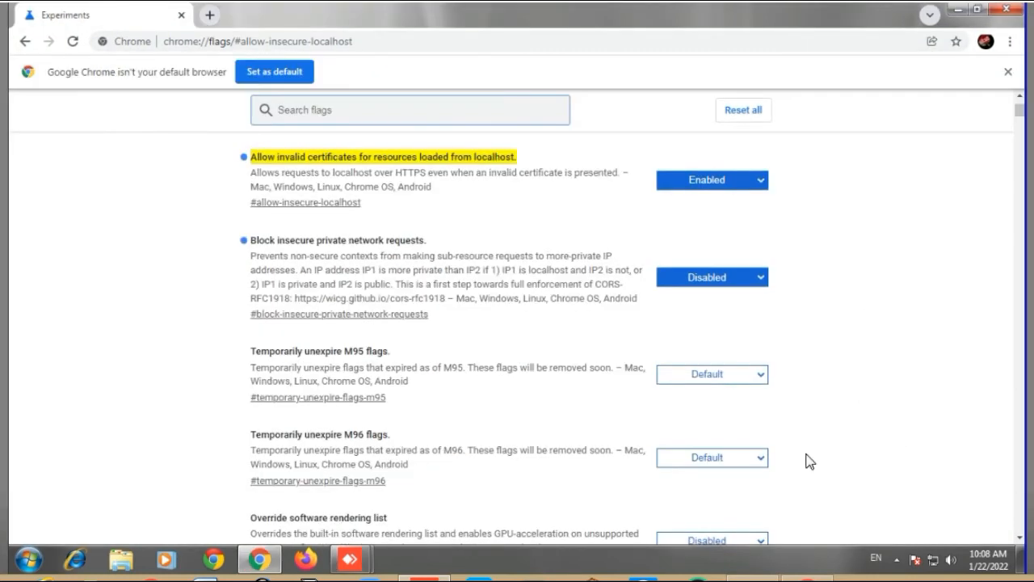
# Step: Turn on 'Always use secure connections' in Chrome's security settings
pyautogui.click(1011, 43)
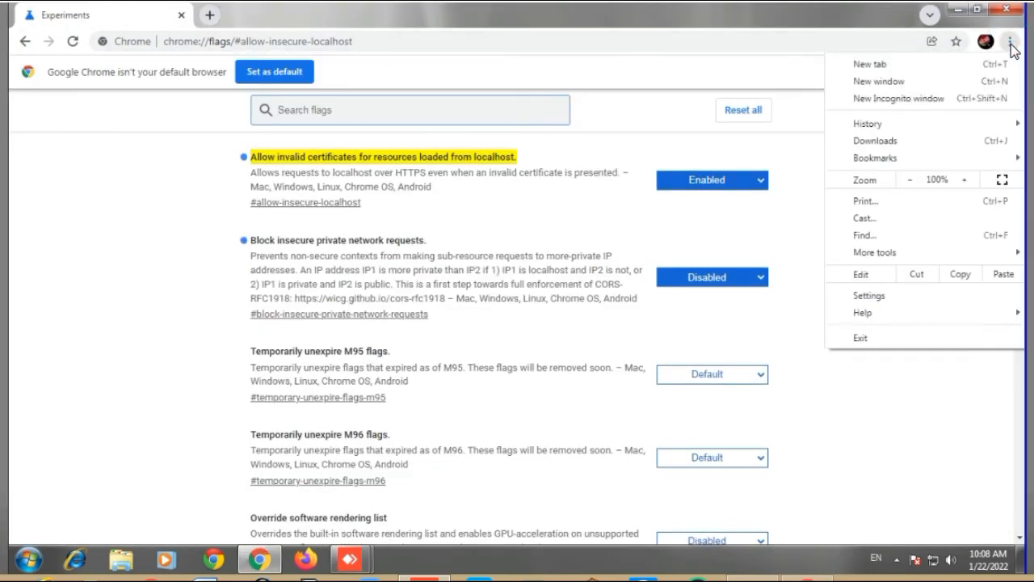
pyautogui.click(869, 297)
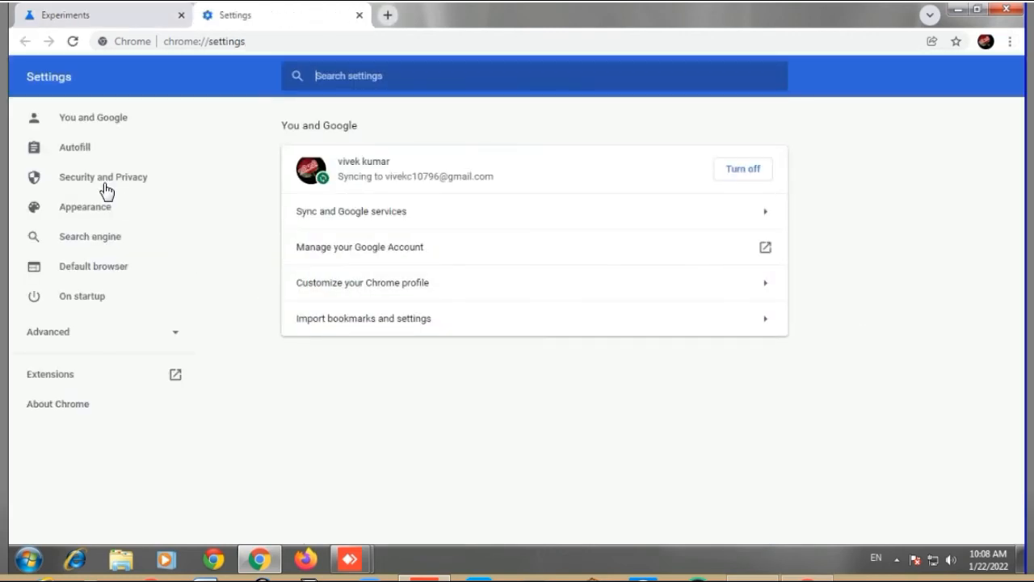
pyautogui.click(104, 179)
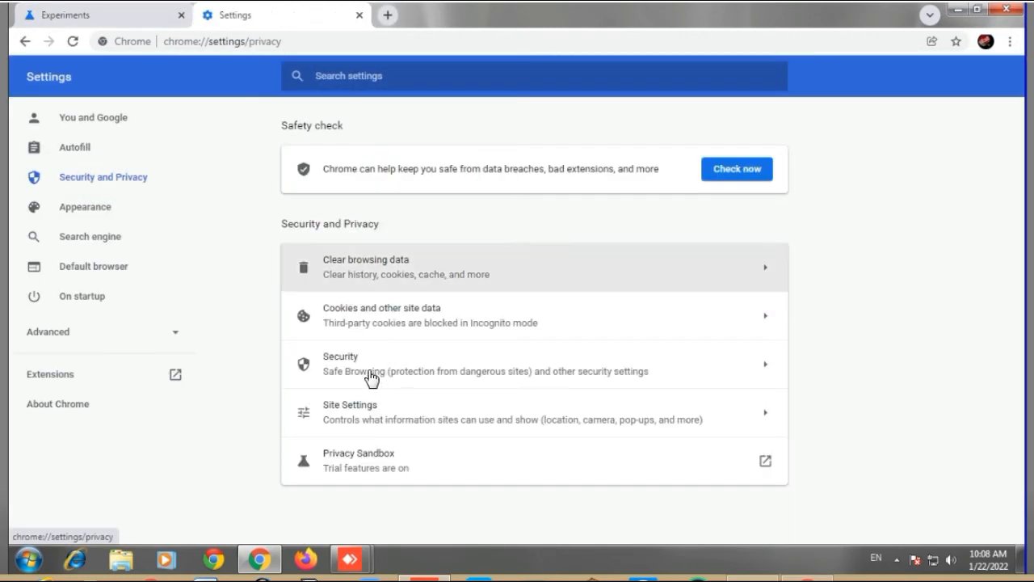
pyautogui.click(370, 376)
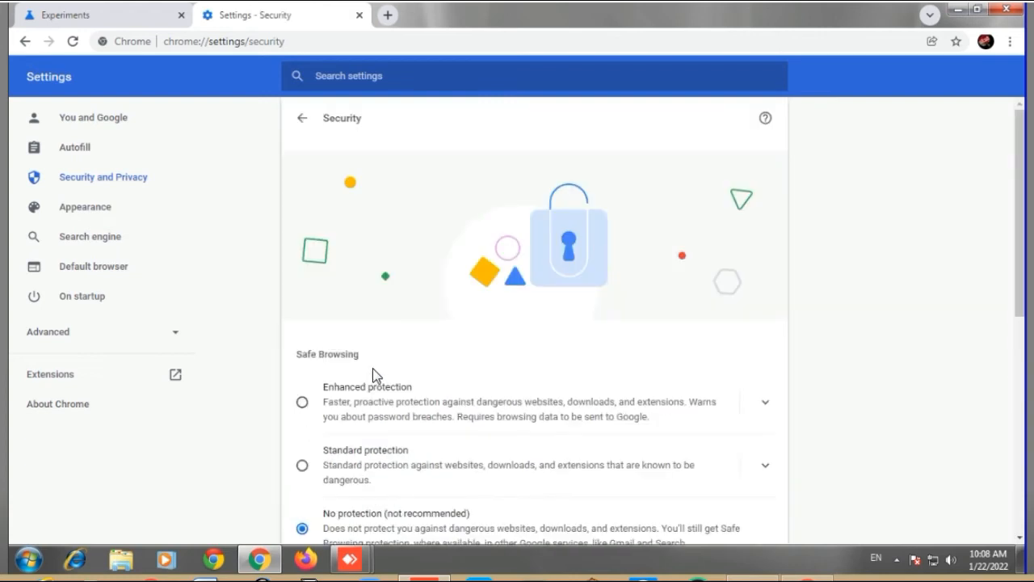
pyautogui.scroll(-6, 488, 347)
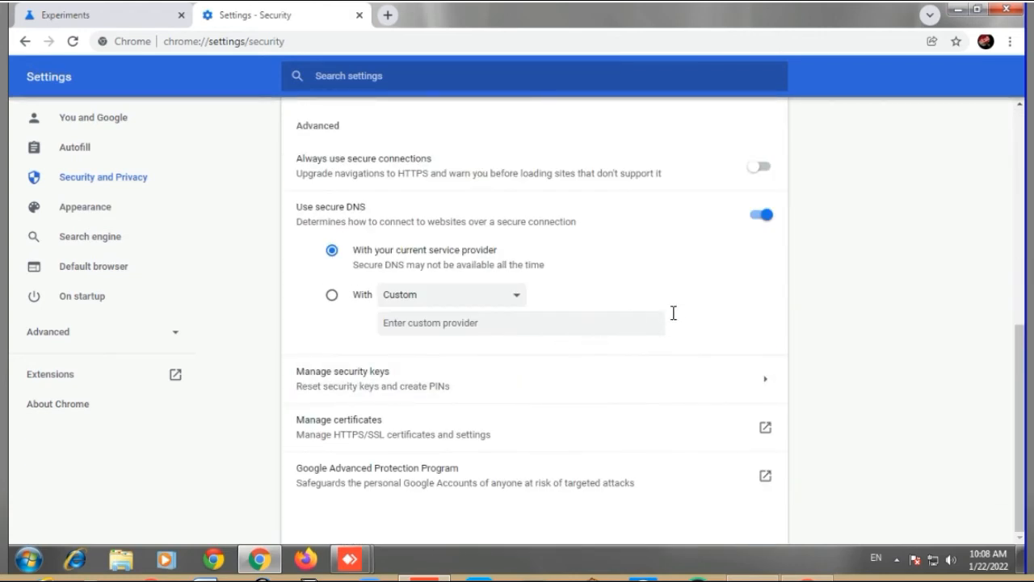
pyautogui.click(761, 167)
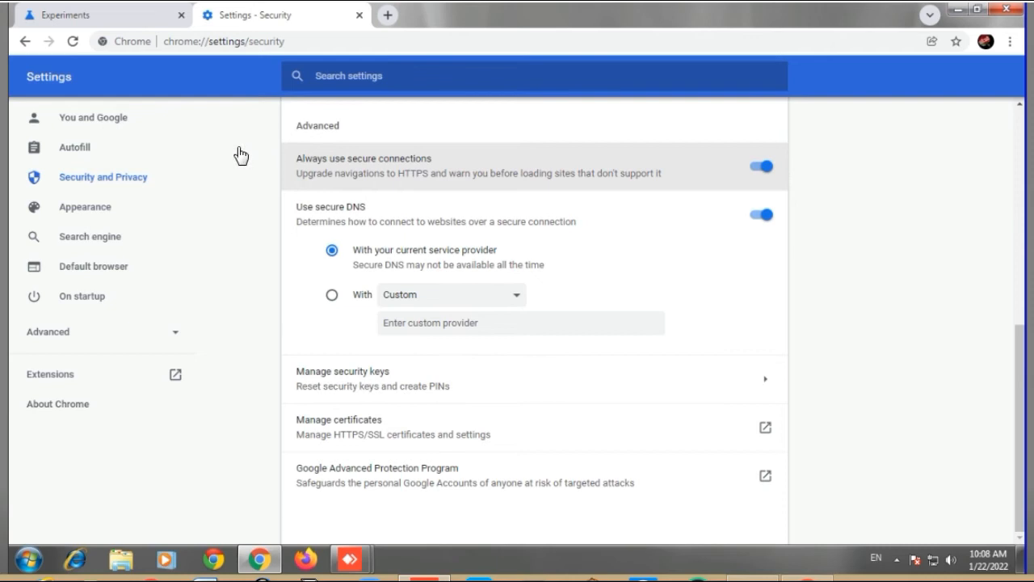
pyautogui.click(108, 184)
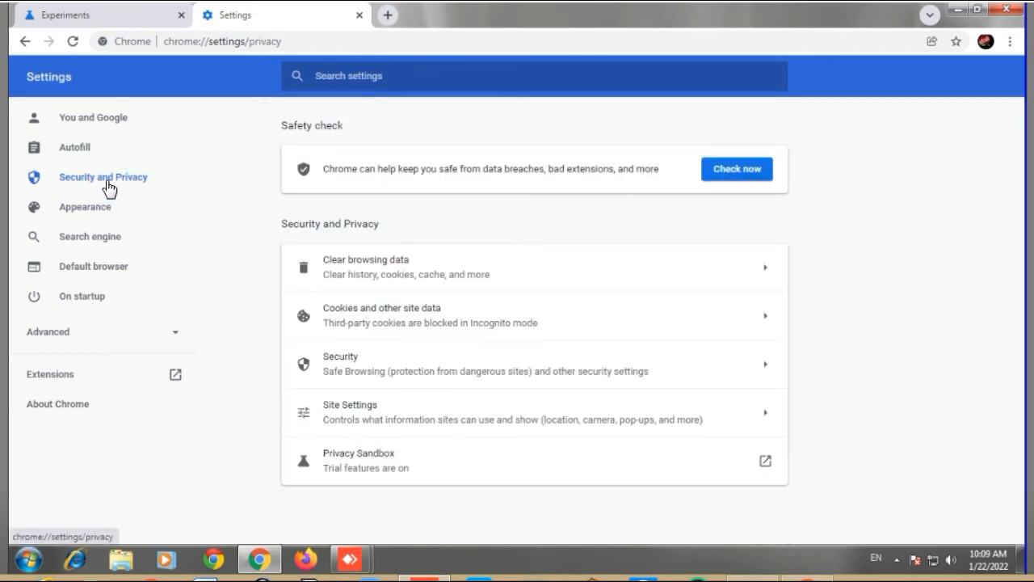
pyautogui.click(422, 419)
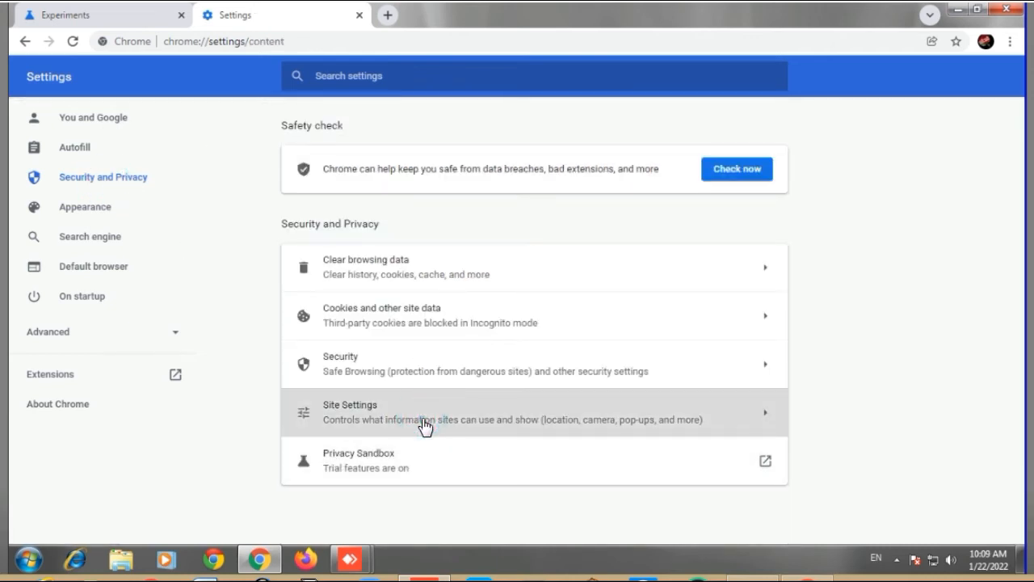
pyautogui.scroll(-5, 510, 383)
pyautogui.scroll(-2, 510, 382)
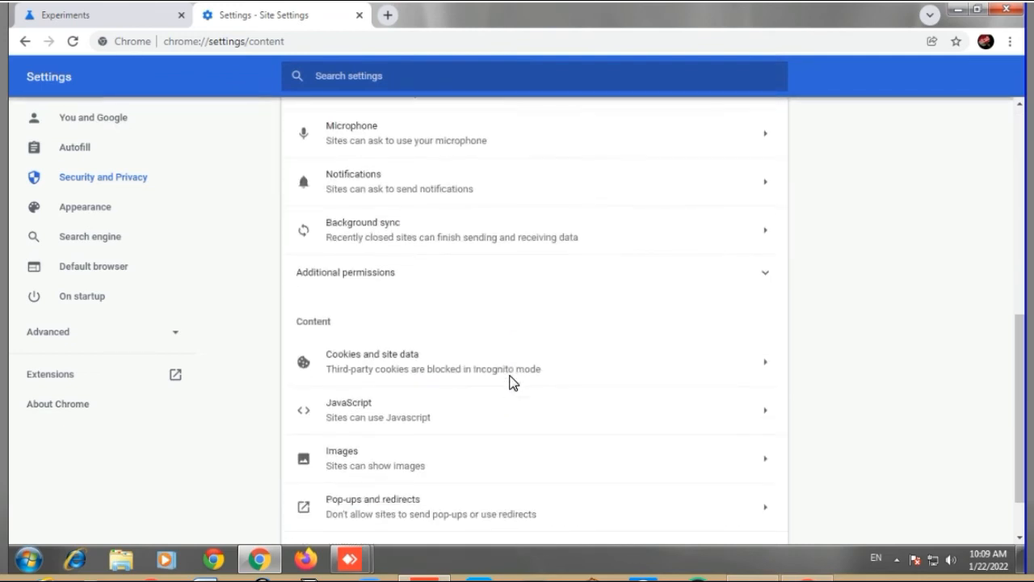
pyautogui.click(402, 350)
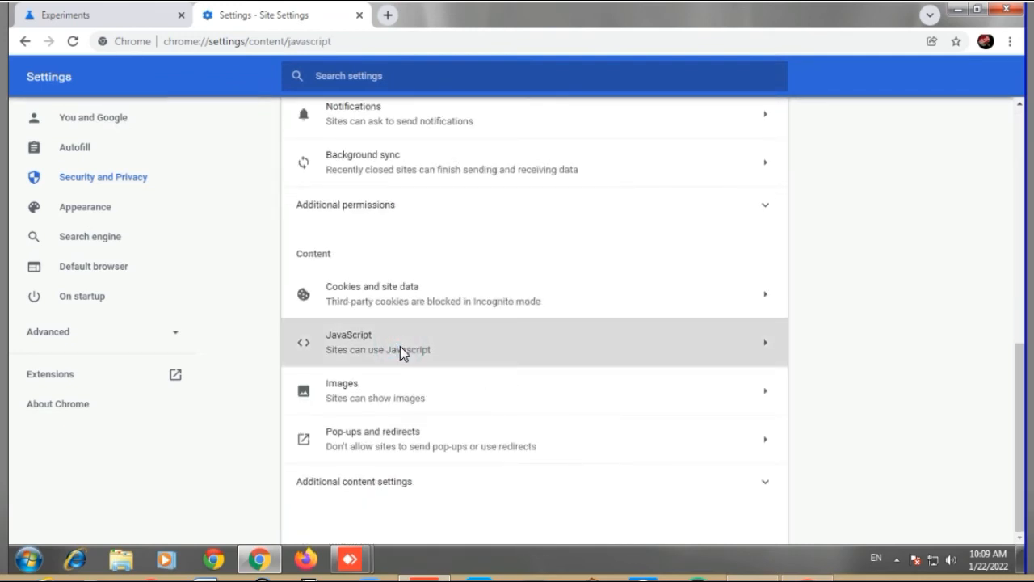
pyautogui.click(748, 483)
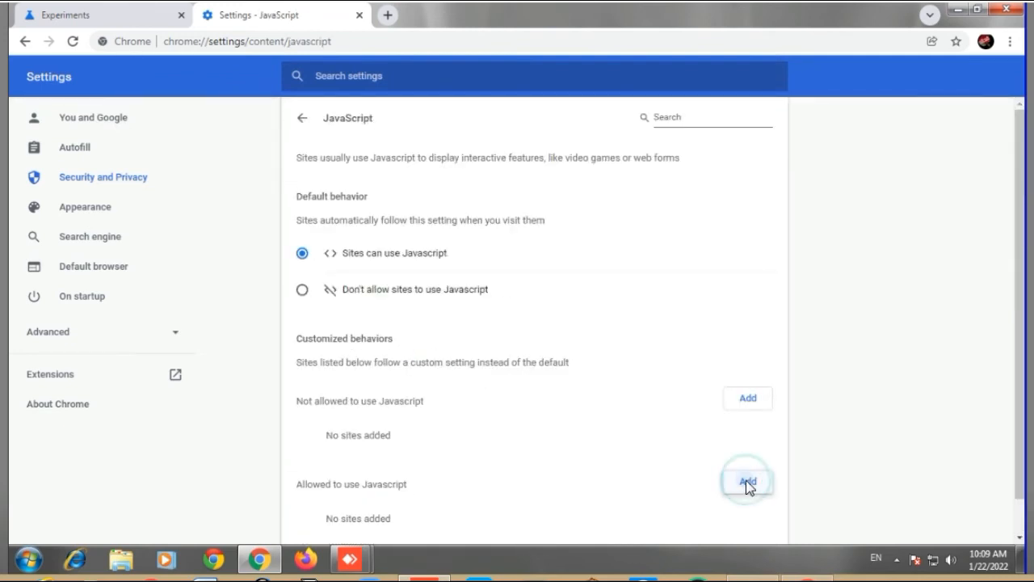
pyautogui.write('https://ujjwala.hpcl.co.in/ESVRegistration/Login.aspx')
pyautogui.click(670, 353)
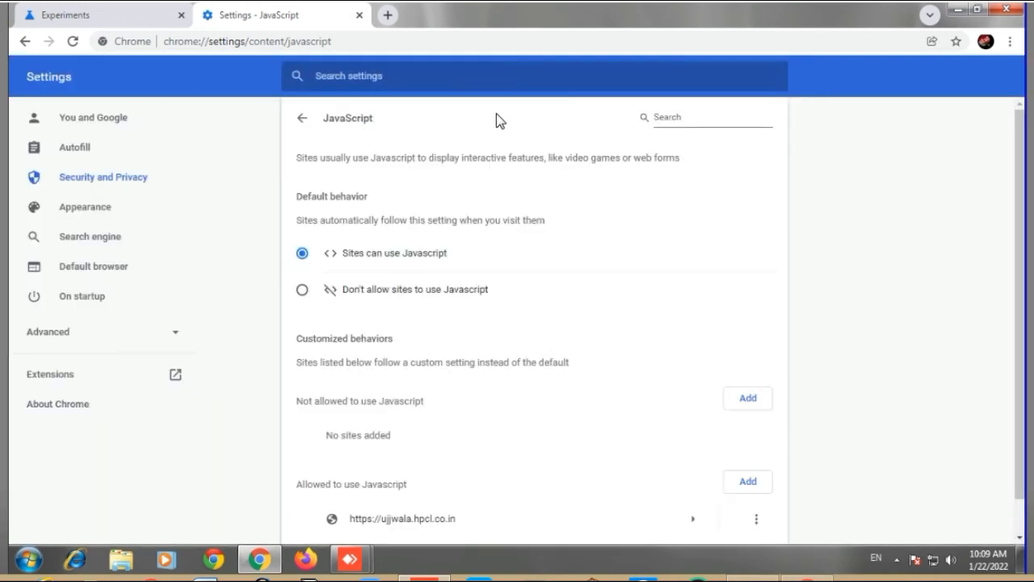
pyautogui.click(1010, 41)
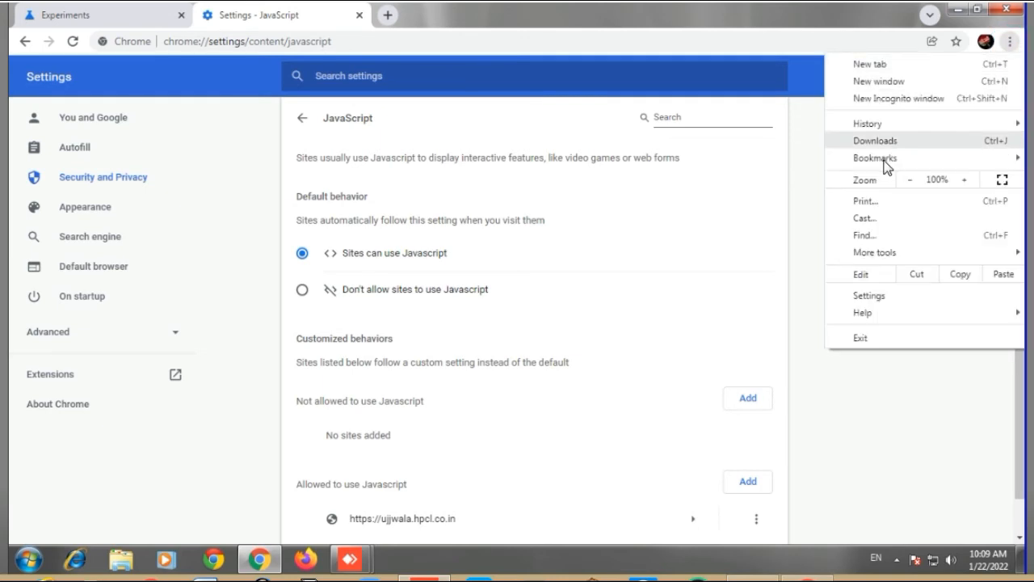
# Step: Show the bookmarks bar, save an 'HP' bookmark to the Ujjwala login page, then close Chrome
pyautogui.moveTo(887, 165)
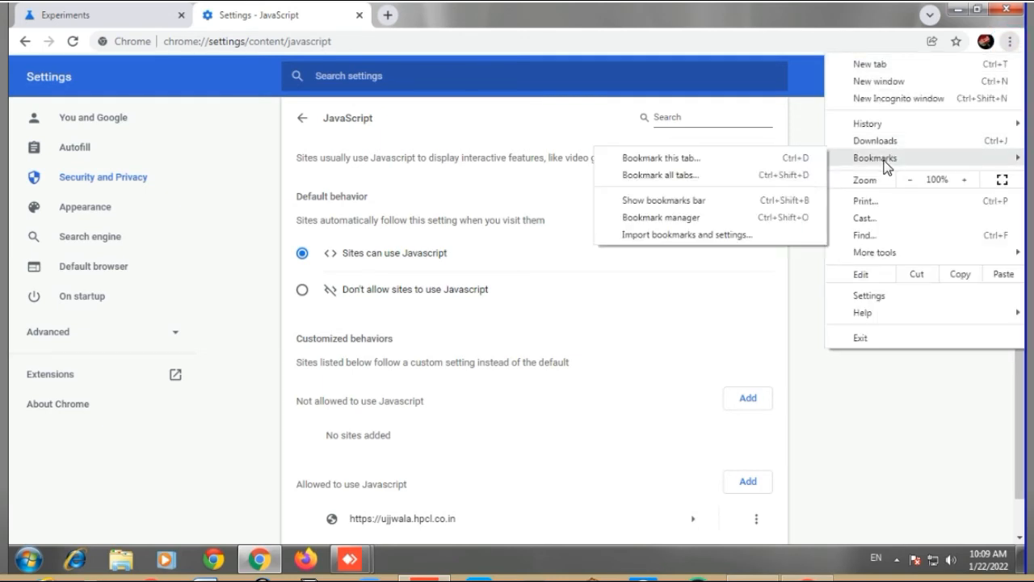
pyautogui.click(667, 200)
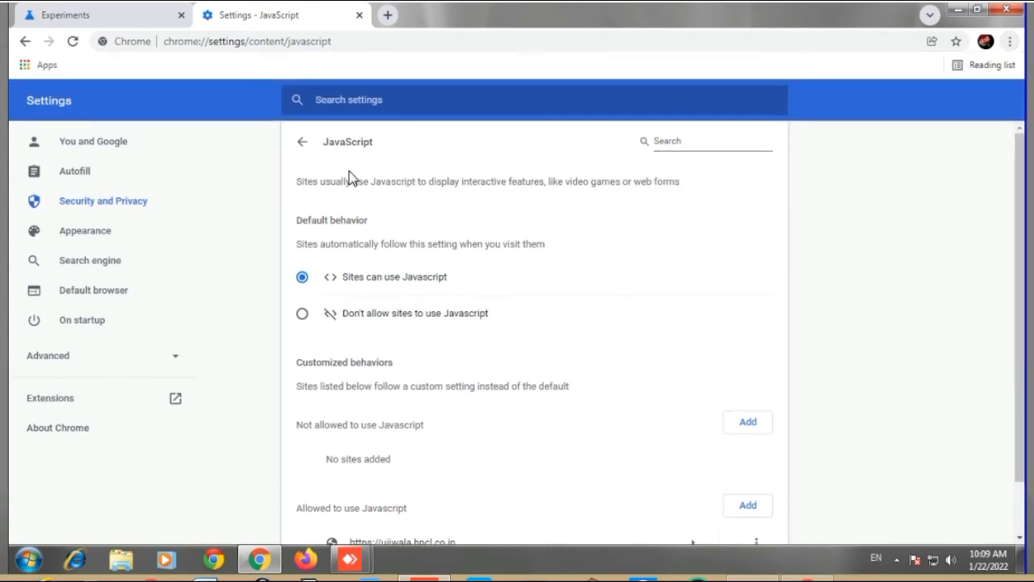
pyautogui.rightClick(121, 71)
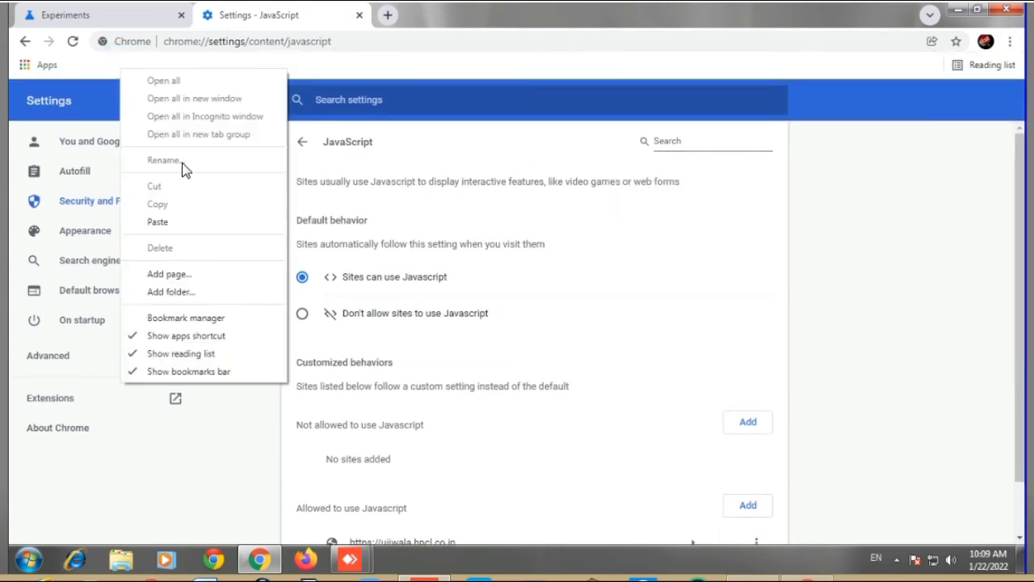
pyautogui.click(195, 275)
pyautogui.write('HP')
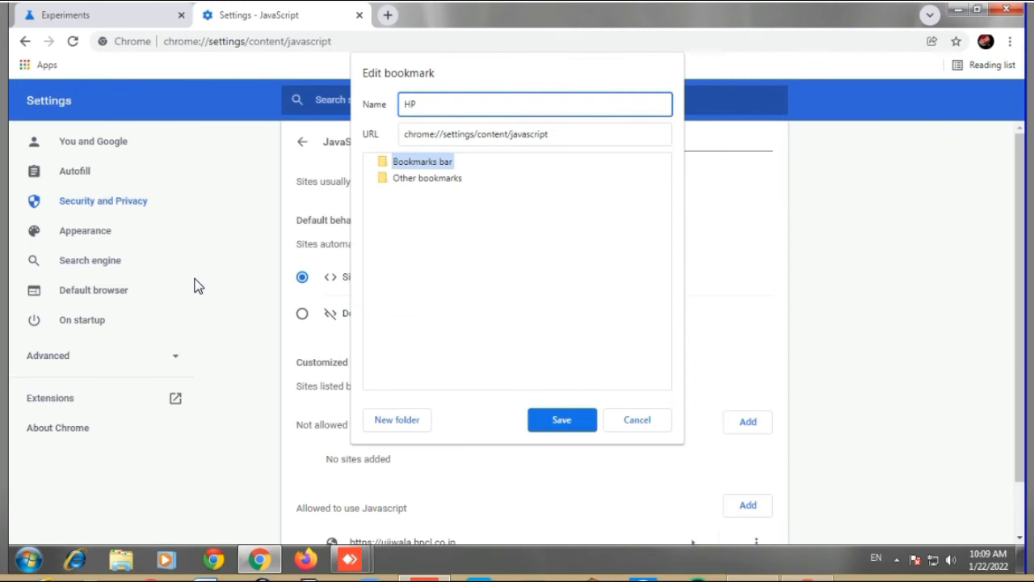
pyautogui.press('Tab')
pyautogui.write('https://ujjwala.hpcl.co.in/ESVRegistration/Login.aspx')
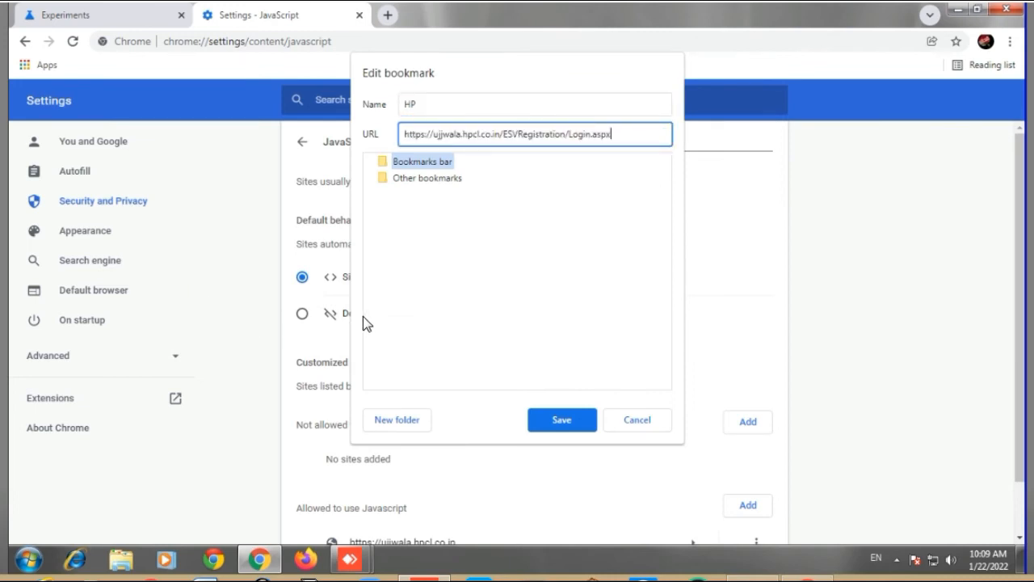
pyautogui.click(563, 421)
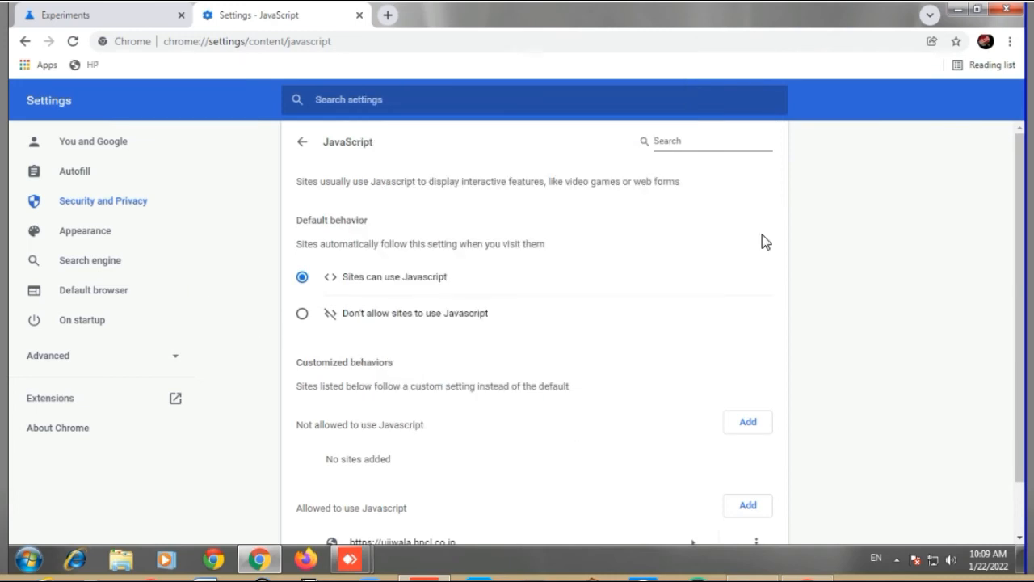
pyautogui.click(1004, 11)
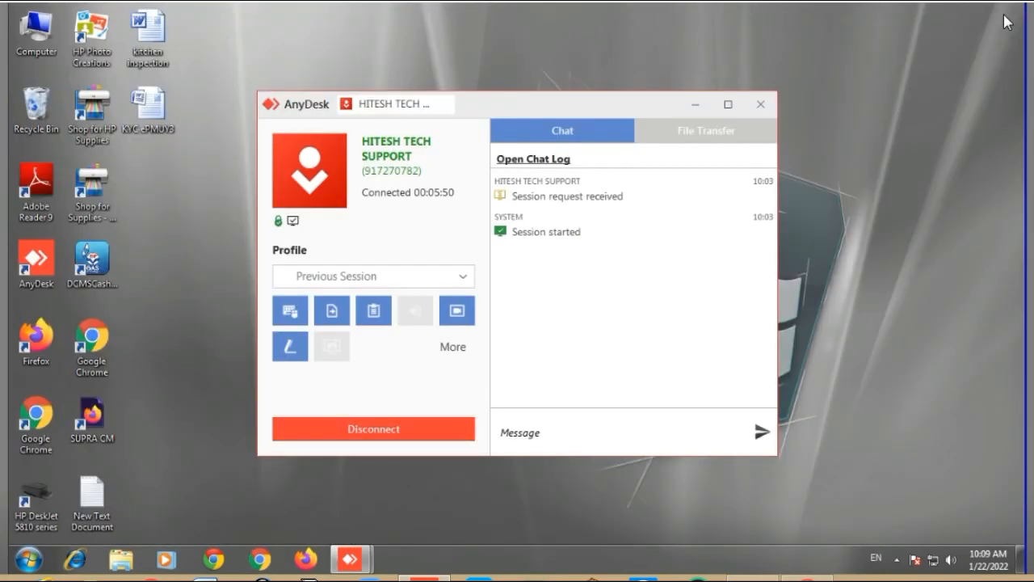
# Step: Minimise AnyDesk and verify the date (January 22, 2022), time and UTC+05:30 time zone
pyautogui.click(686, 110)
pyautogui.click(679, 109)
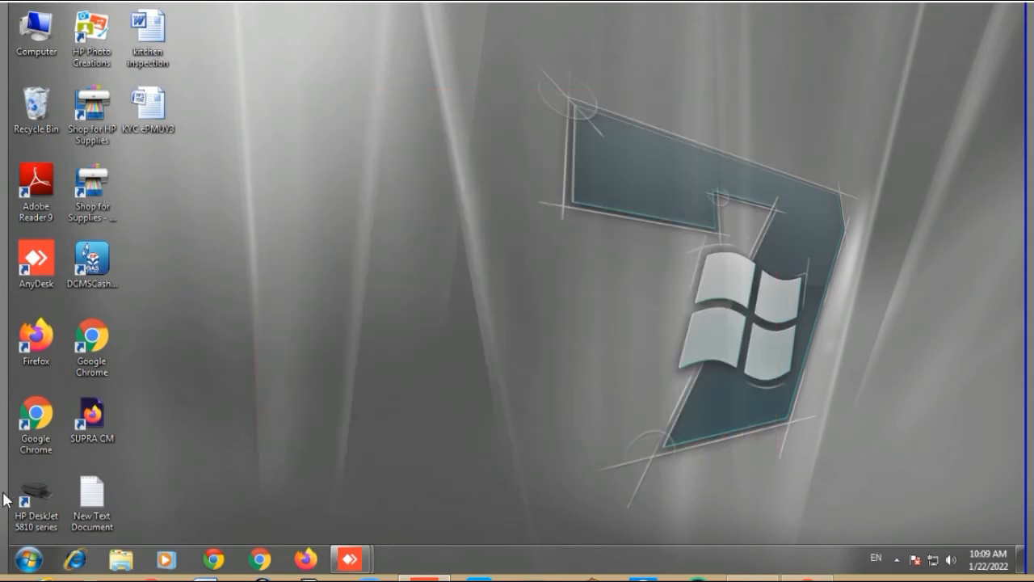
pyautogui.click(28, 559)
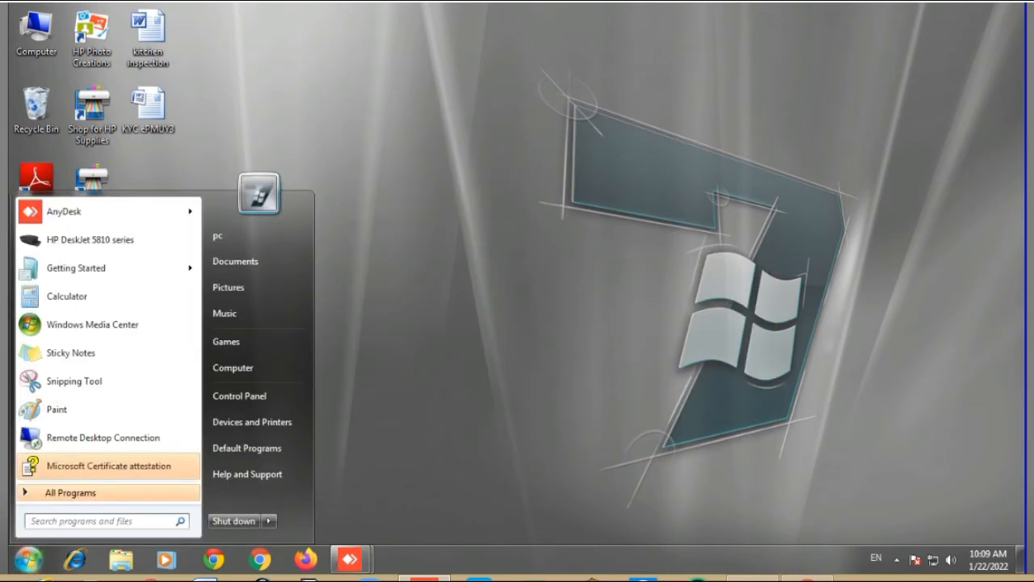
pyautogui.click(995, 566)
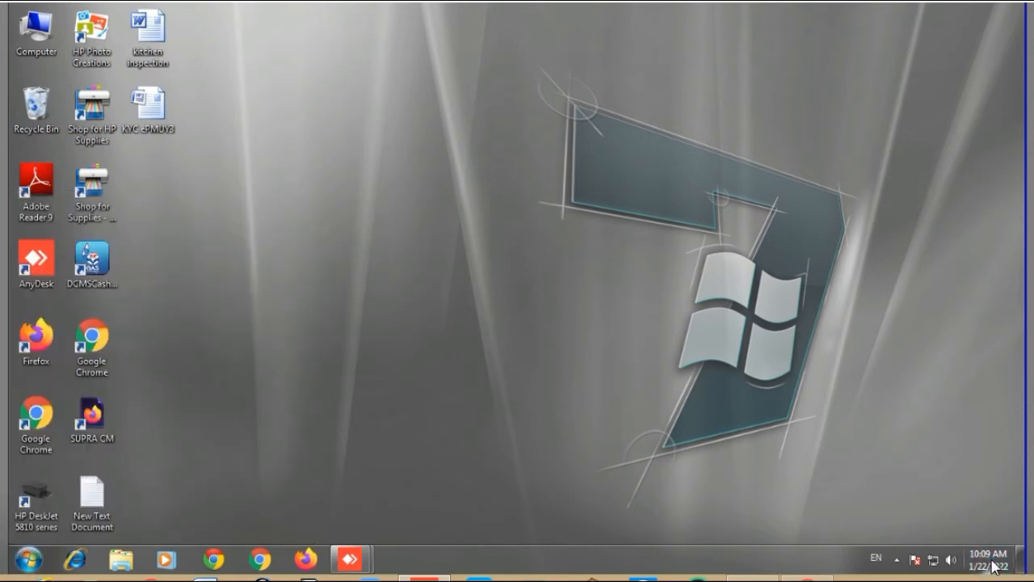
pyautogui.rightClick(994, 565)
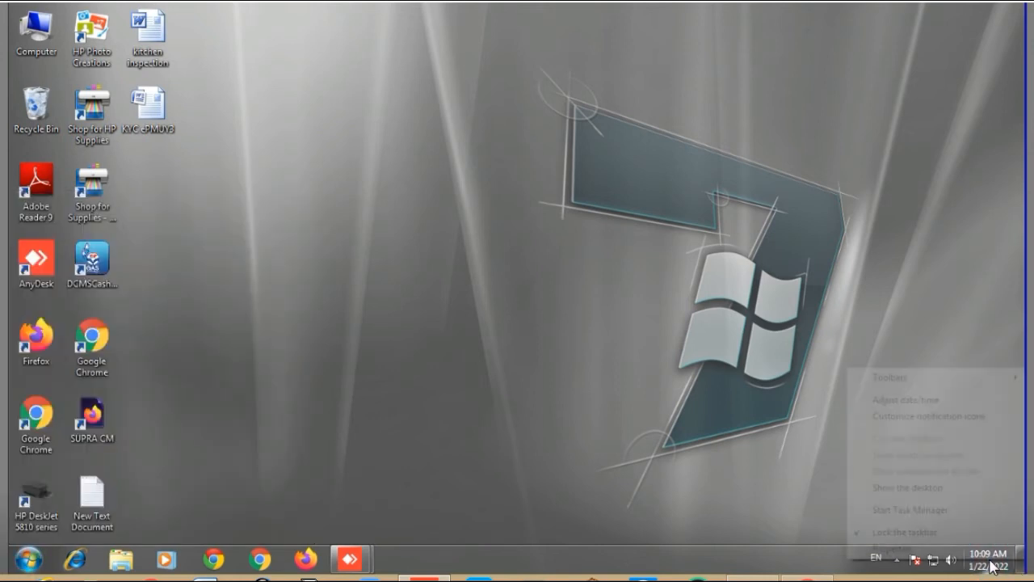
pyautogui.click(892, 403)
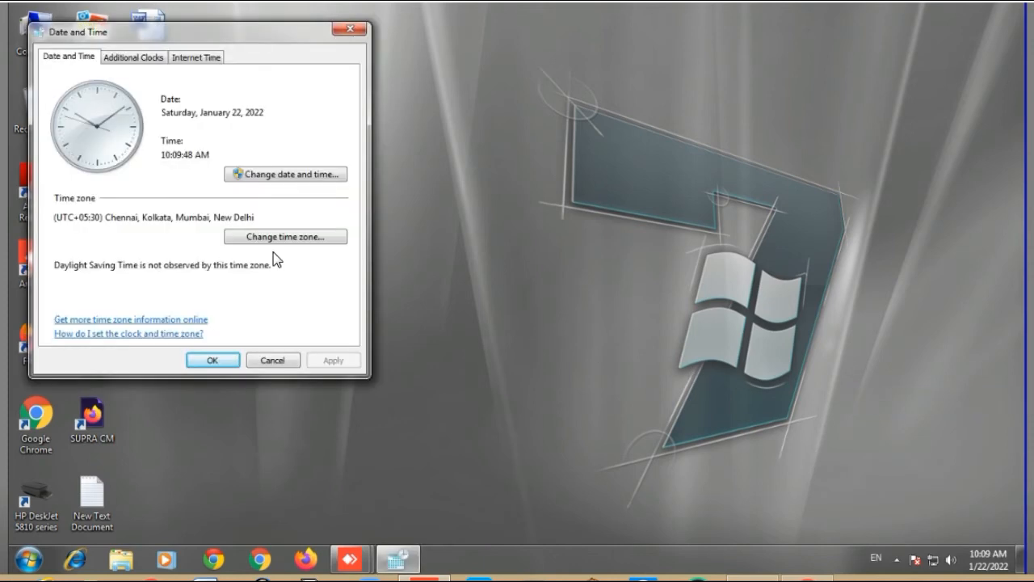
pyautogui.click(231, 364)
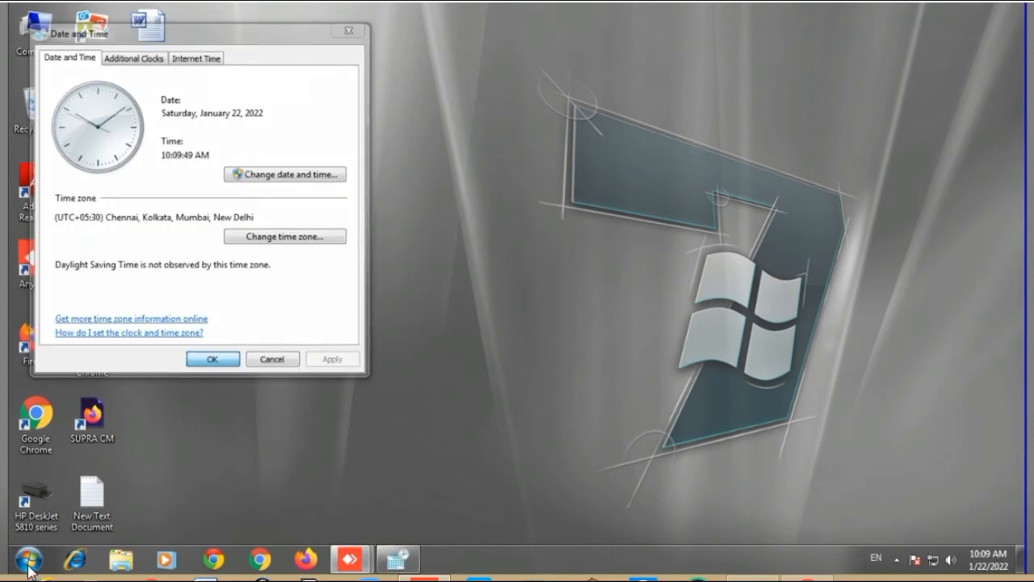
# Step: Open Services and bring up the Morpho RD Service properties
pyautogui.click(29, 559)
pyautogui.write('SERVI')
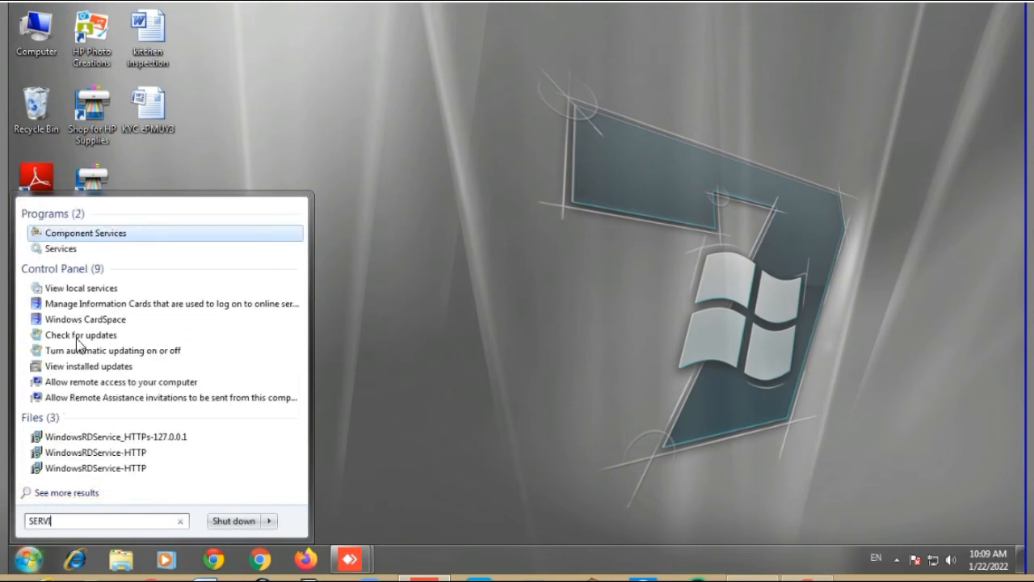
pyautogui.click(51, 249)
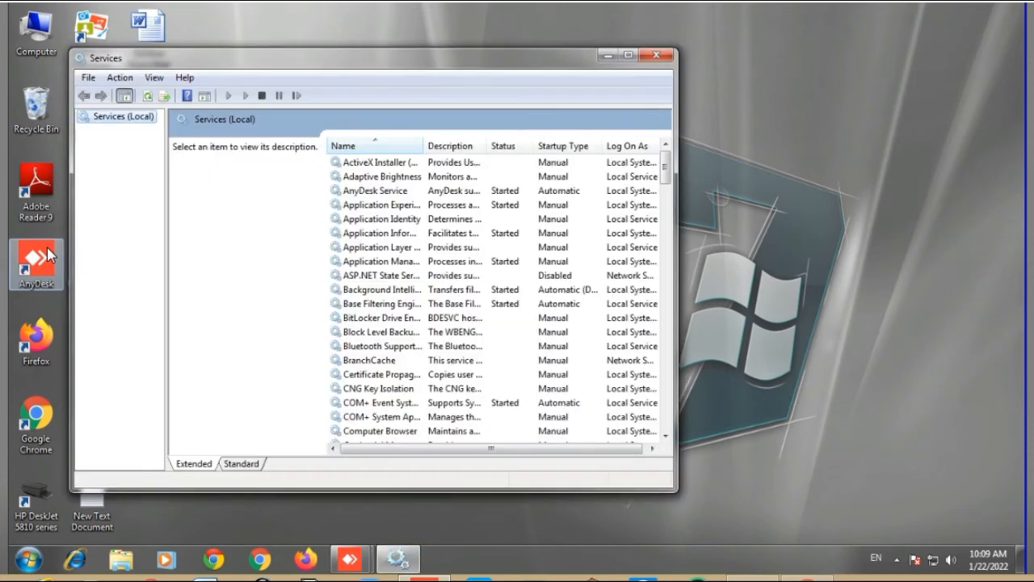
pyautogui.click(386, 236)
pyautogui.press('m')
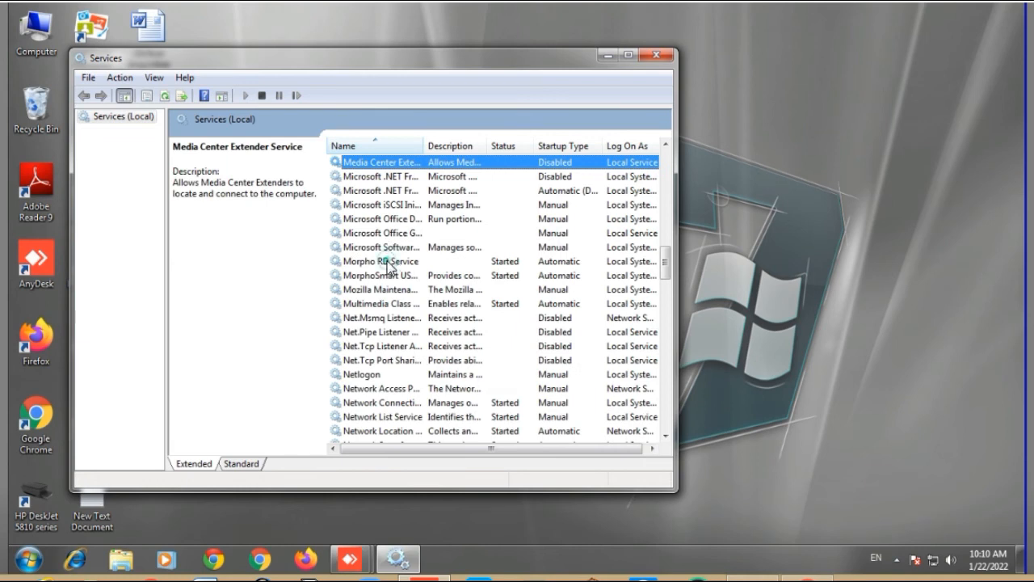
pyautogui.rightClick(389, 261)
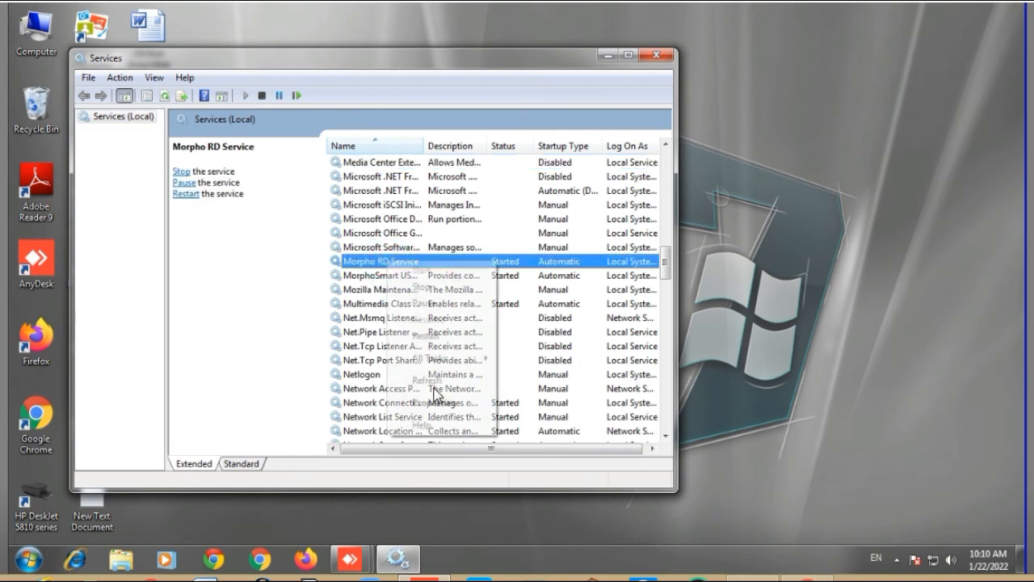
pyautogui.click(434, 402)
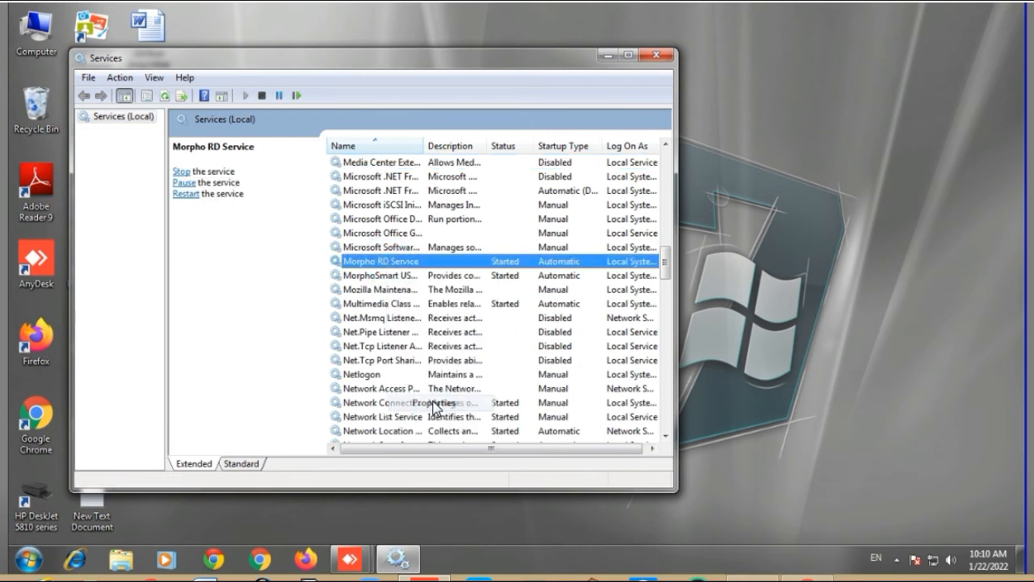
# Step: Set Morpho RD Service startup type to Disabled, stop it, and apply
pyautogui.click(350, 261)
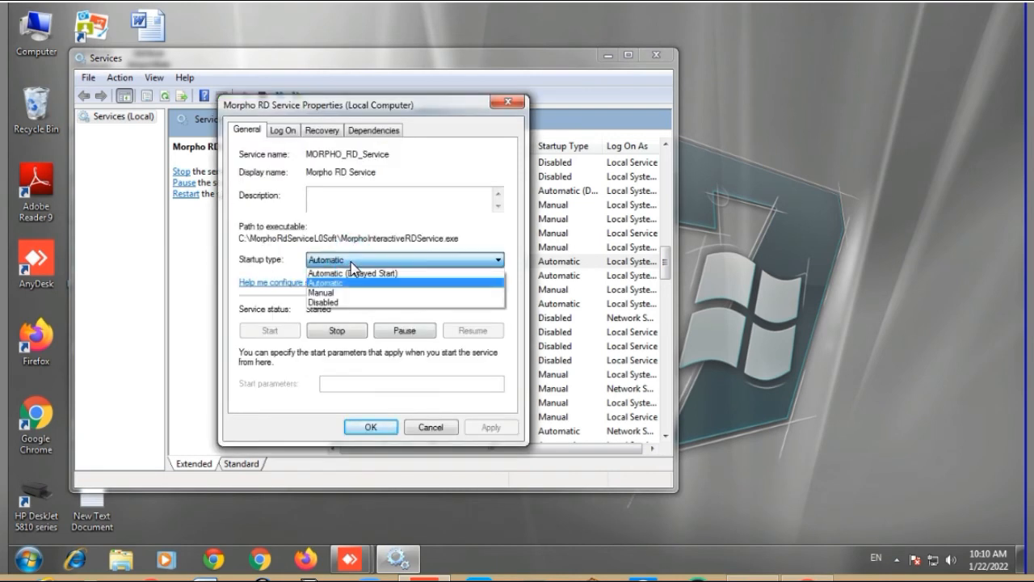
pyautogui.click(331, 302)
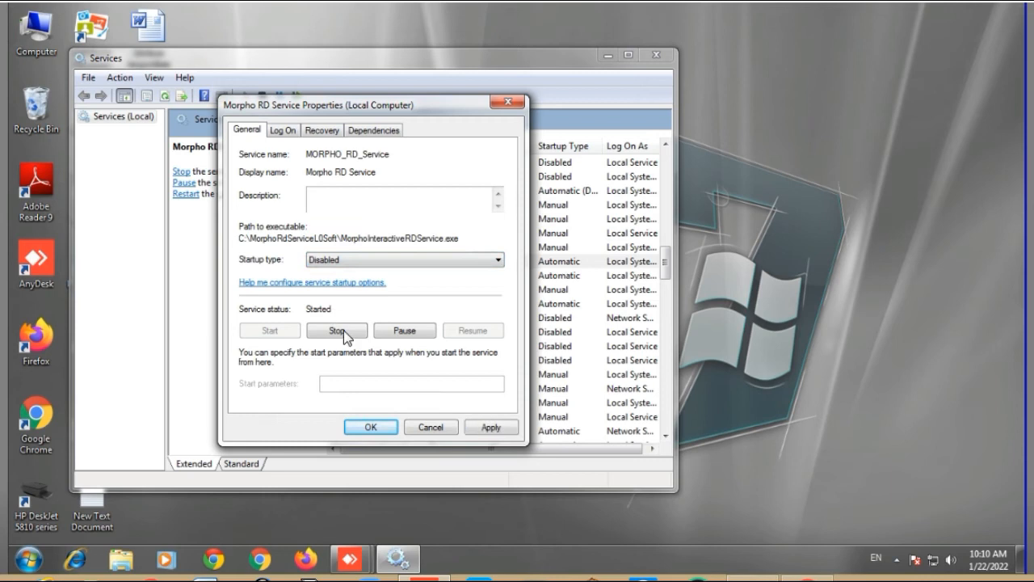
pyautogui.click(343, 329)
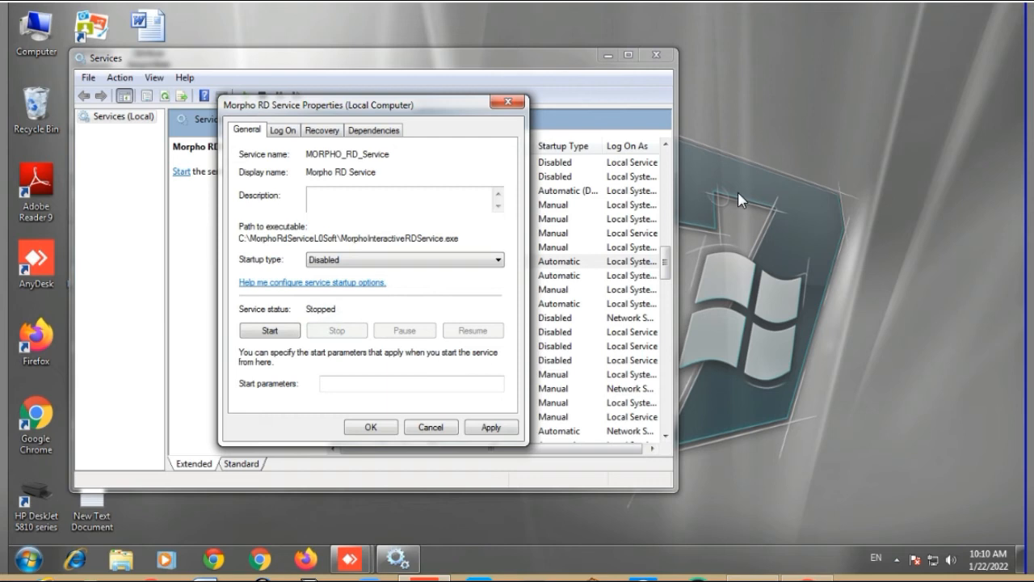
pyautogui.click(490, 428)
pyautogui.click(369, 424)
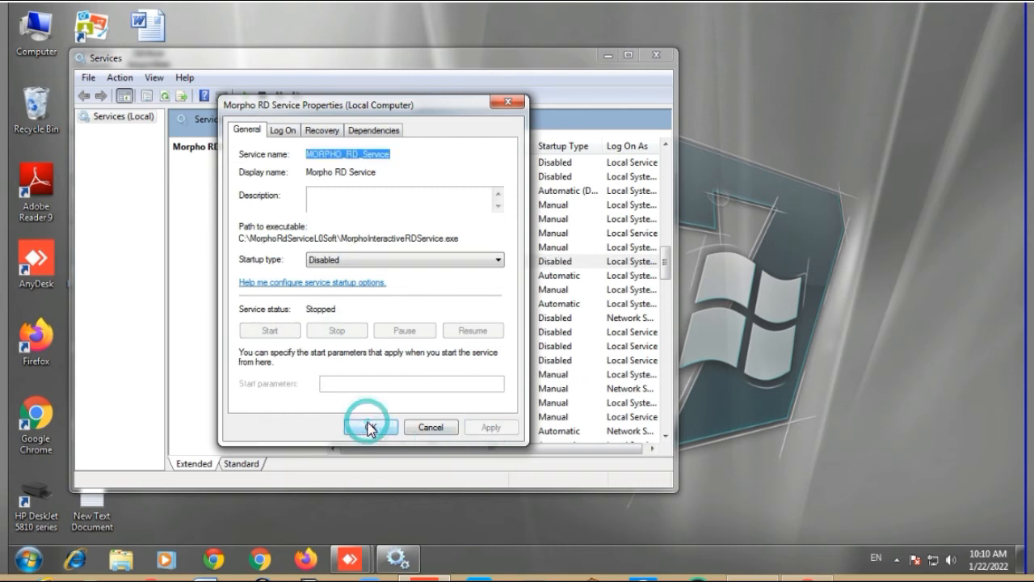
# Step: Restart the Windows 7 PC from the Start menu's Shut down options, then reopen Start after reboot
pyautogui.click(26, 560)
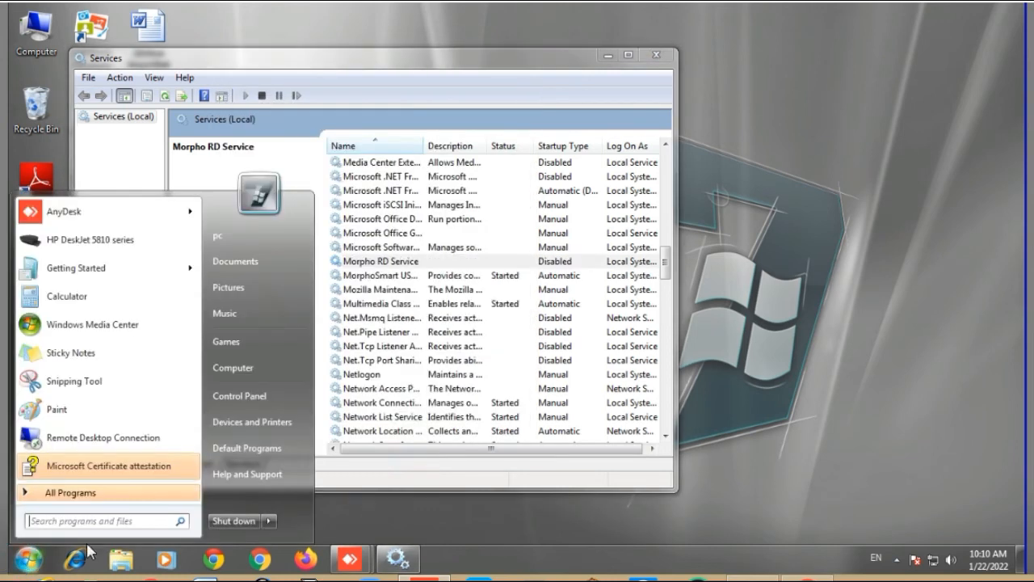
pyautogui.click(268, 523)
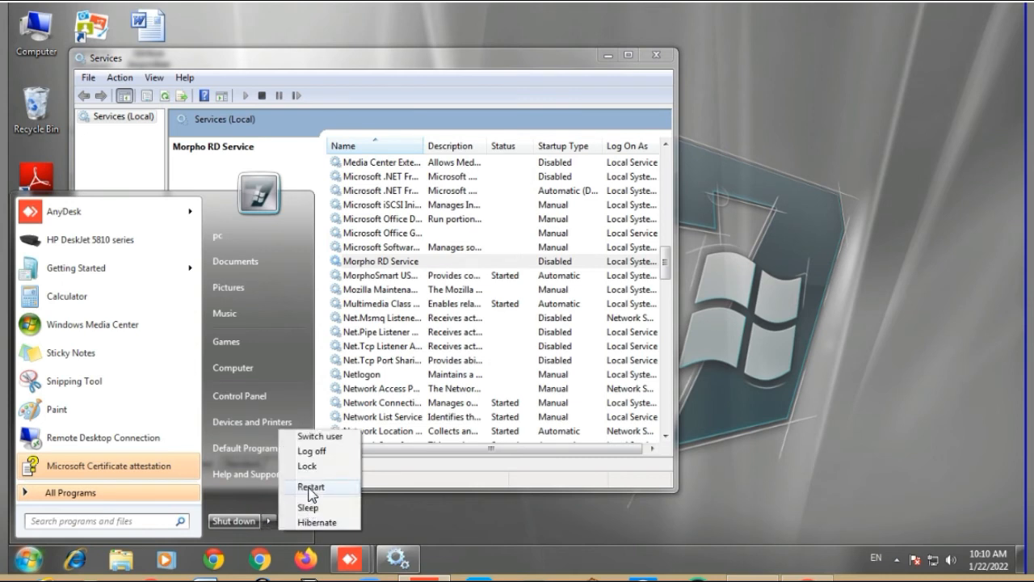
pyautogui.click(310, 487)
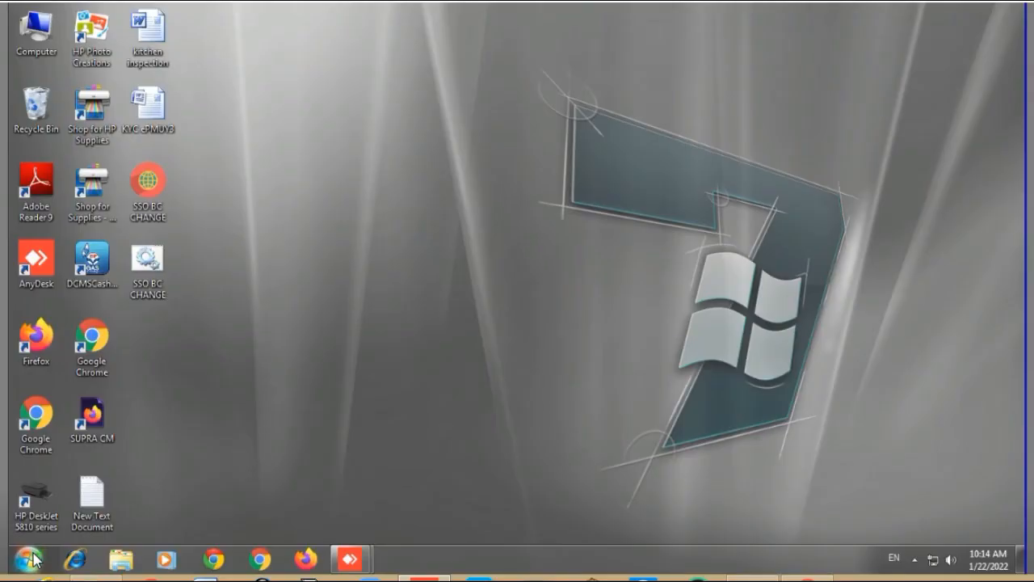
pyautogui.click(31, 559)
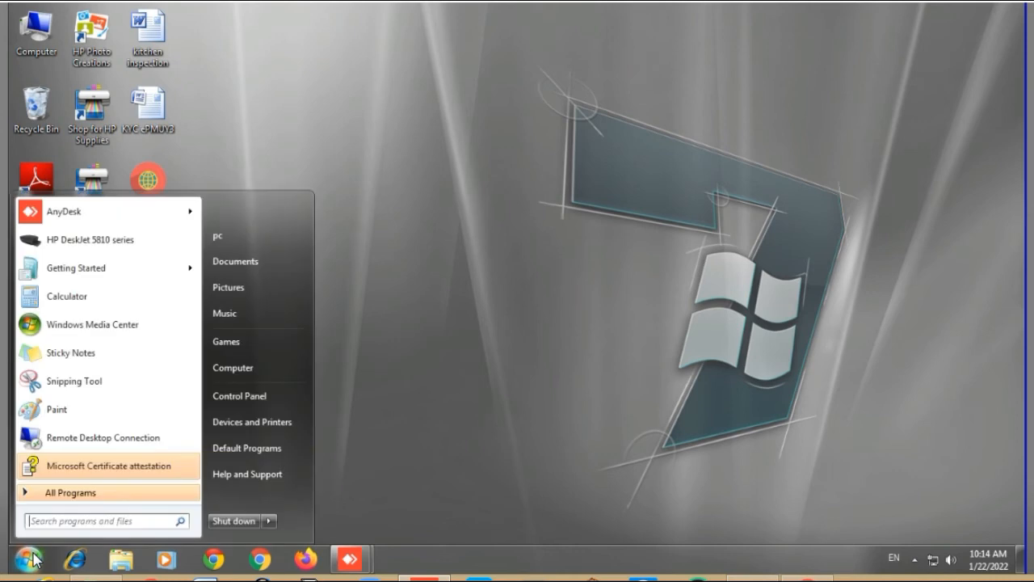
# Step: Open Services and bring up the Morpho RD Service properties
pyautogui.write('SERVICE')
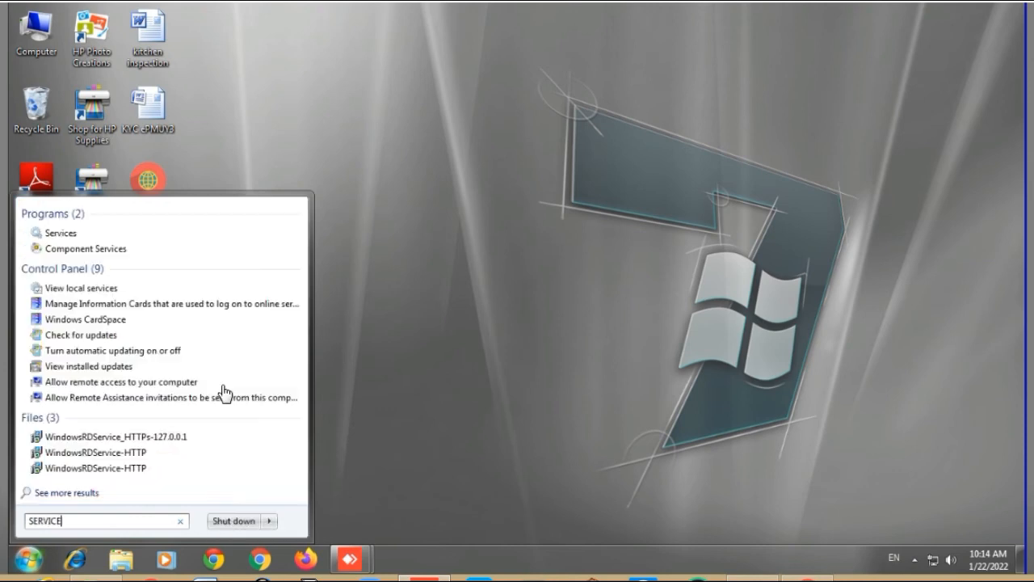
pyautogui.click(71, 234)
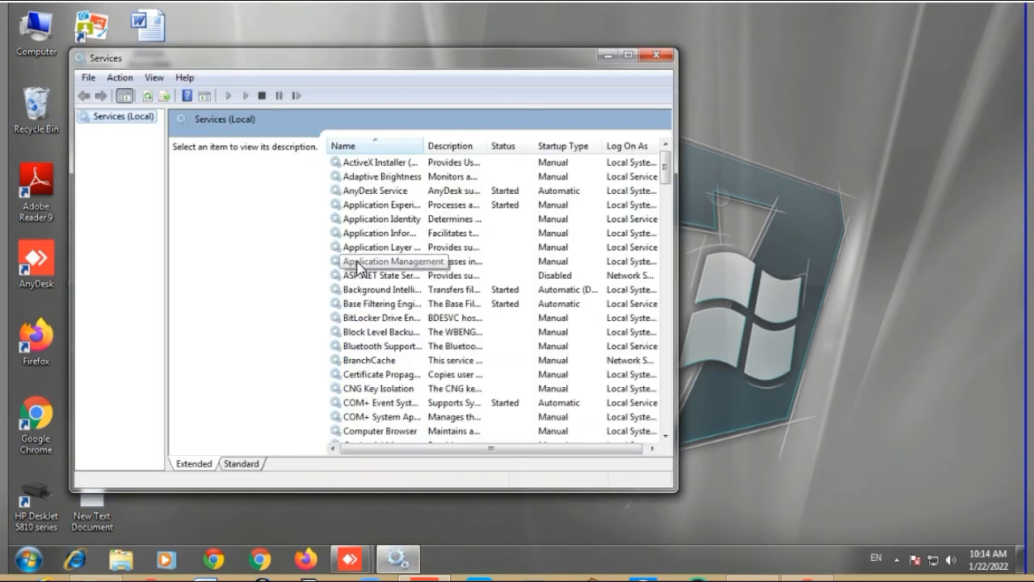
pyautogui.click(357, 264)
pyautogui.press('m')
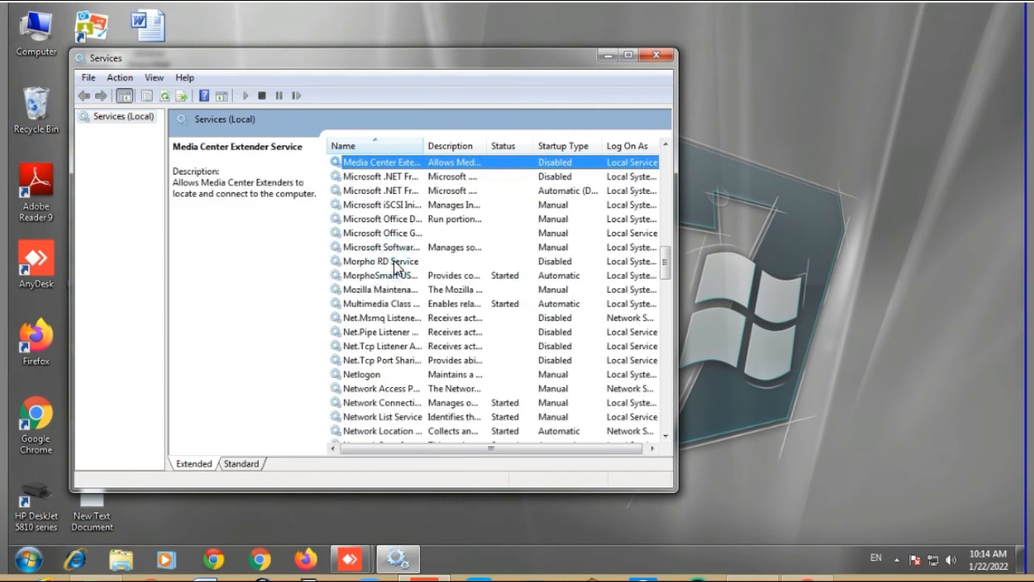
pyautogui.rightClick(395, 264)
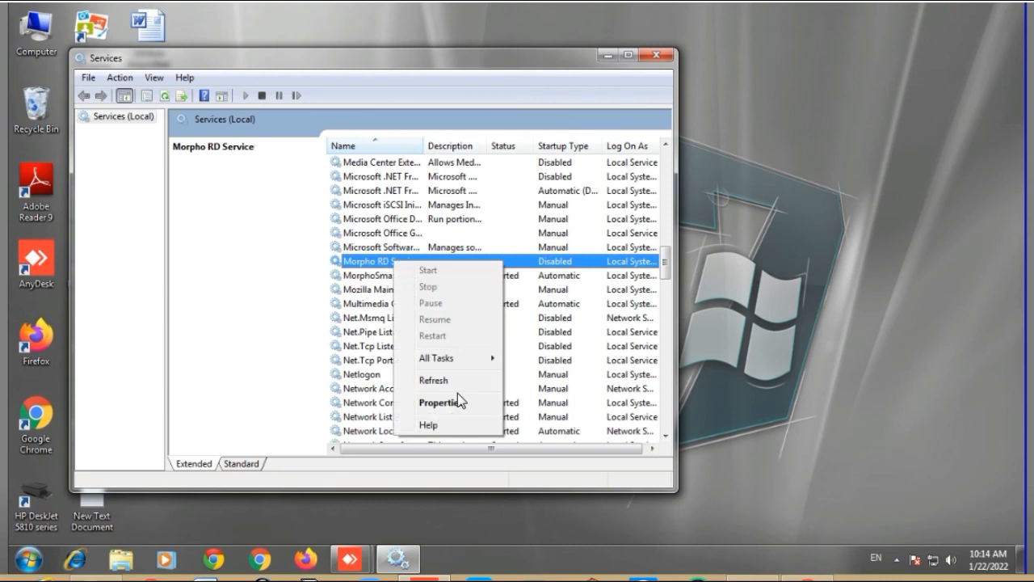
pyautogui.click(428, 403)
pyautogui.click(443, 404)
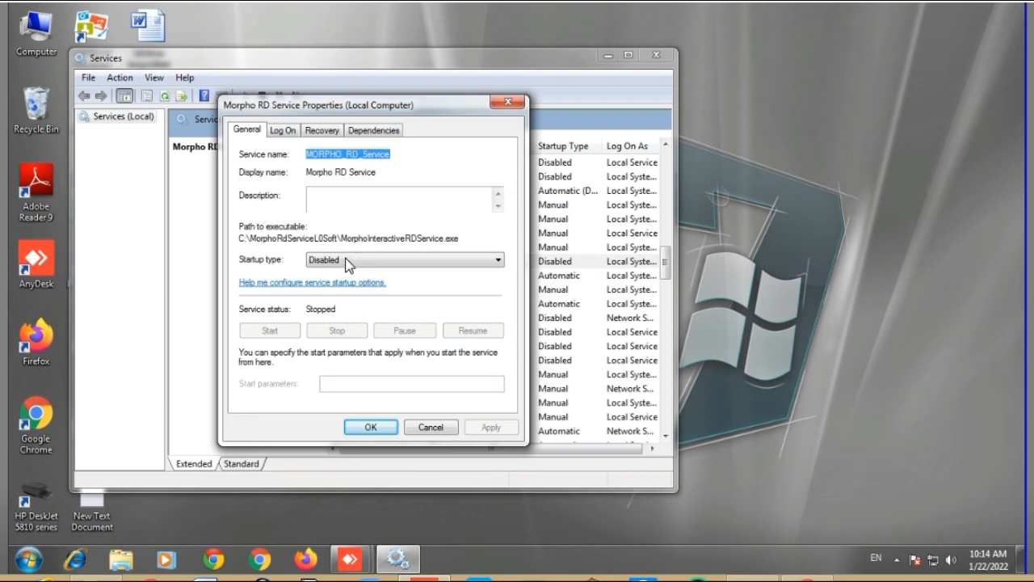
# Step: Set Morpho RD Service startup type to Automatic, apply it, and start the service
pyautogui.click(349, 260)
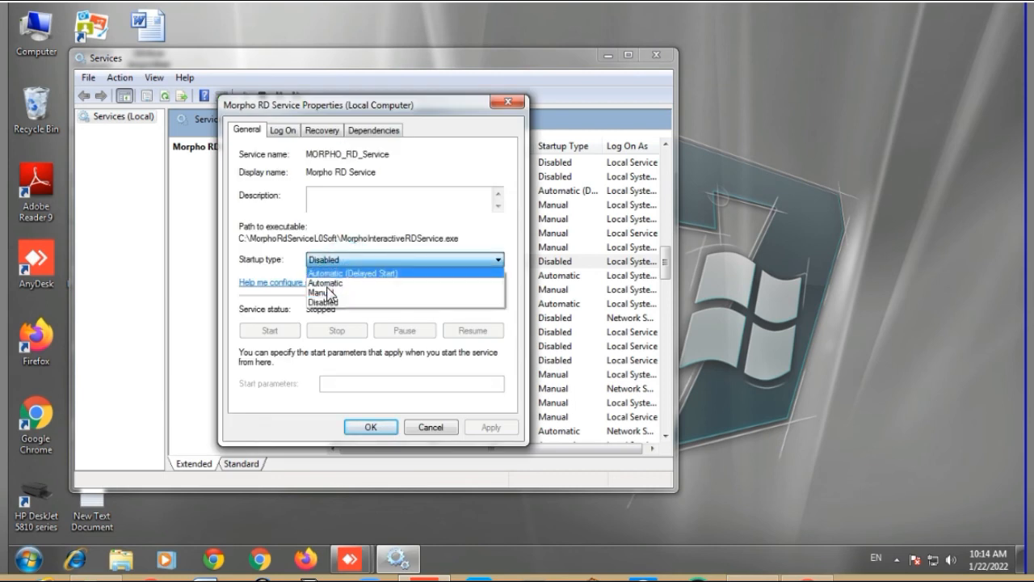
pyautogui.click(327, 282)
pyautogui.click(489, 427)
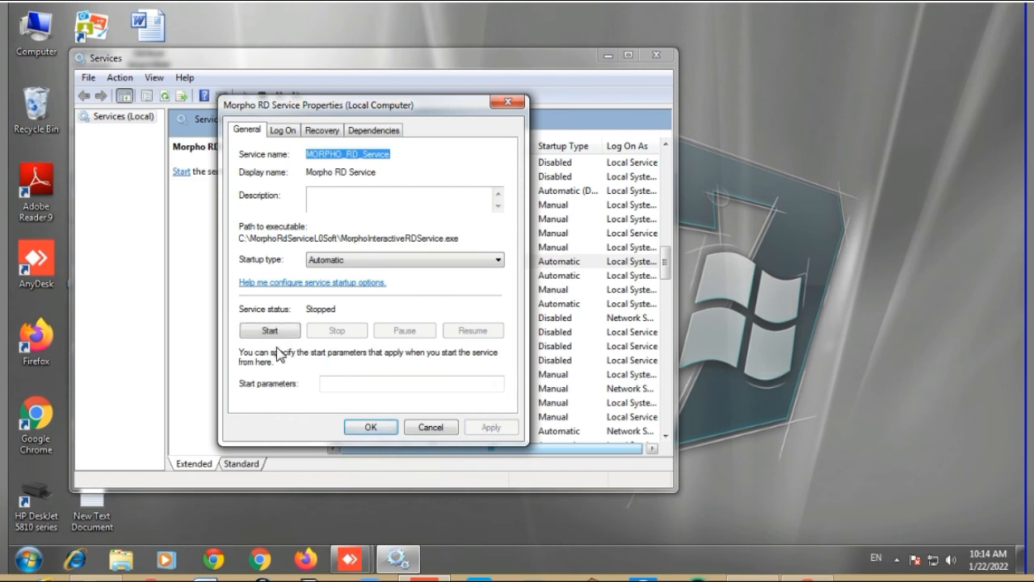
pyautogui.click(270, 331)
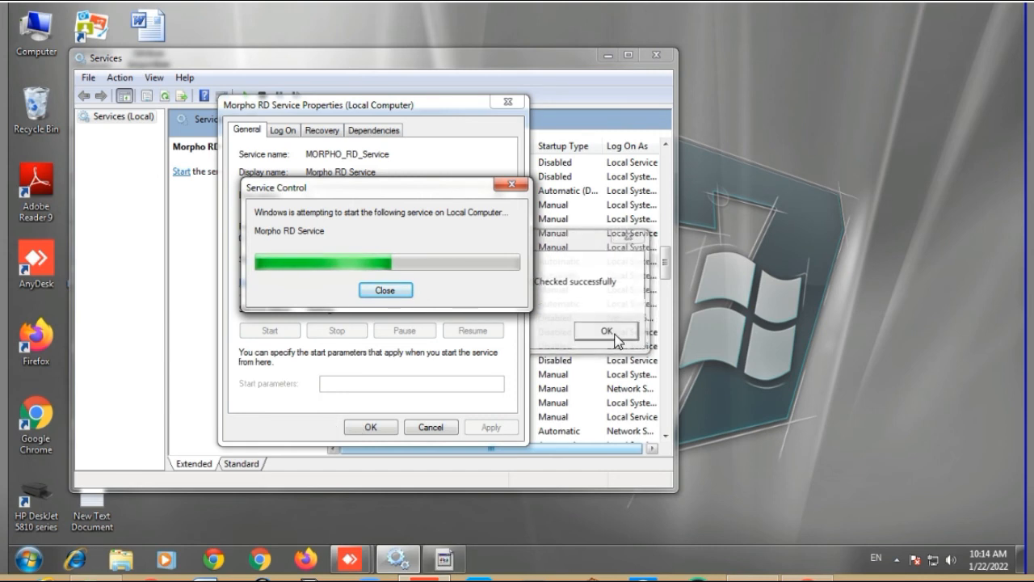
pyautogui.click(615, 332)
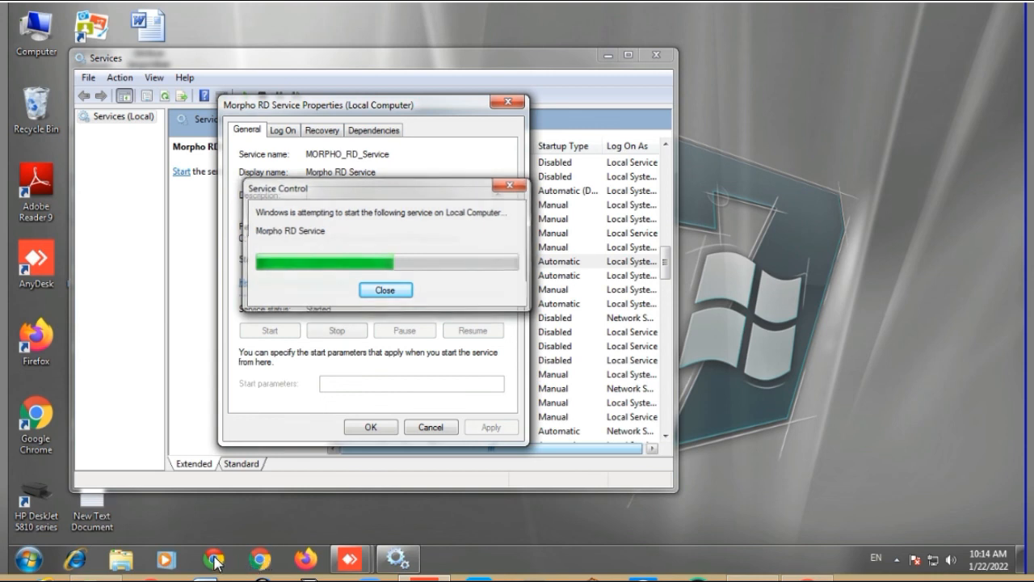
# Step: Unpin the duplicate Chrome taskbar shortcut and close the service properties with OK
pyautogui.rightClick(215, 561)
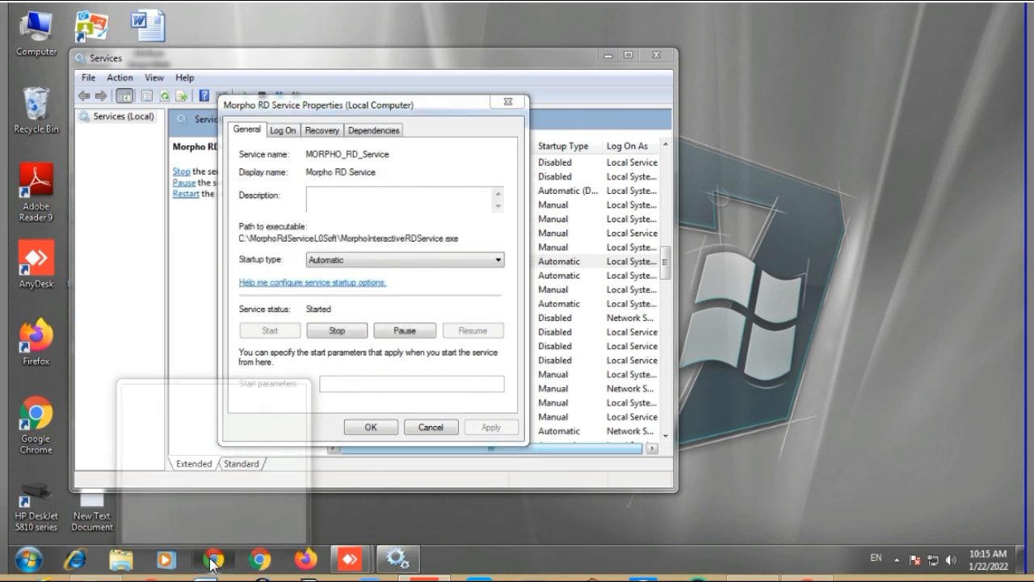
pyautogui.click(192, 517)
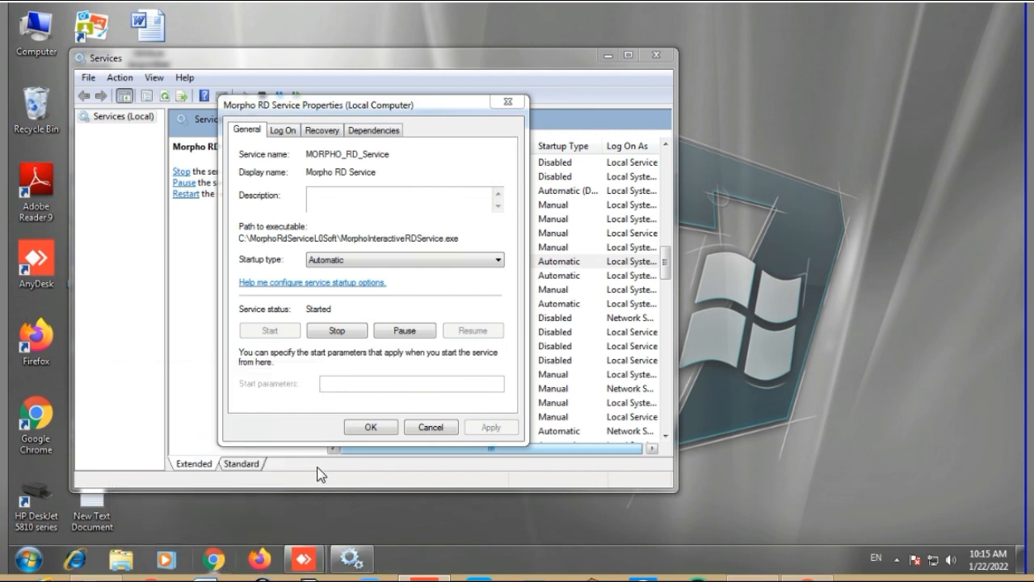
pyautogui.click(371, 429)
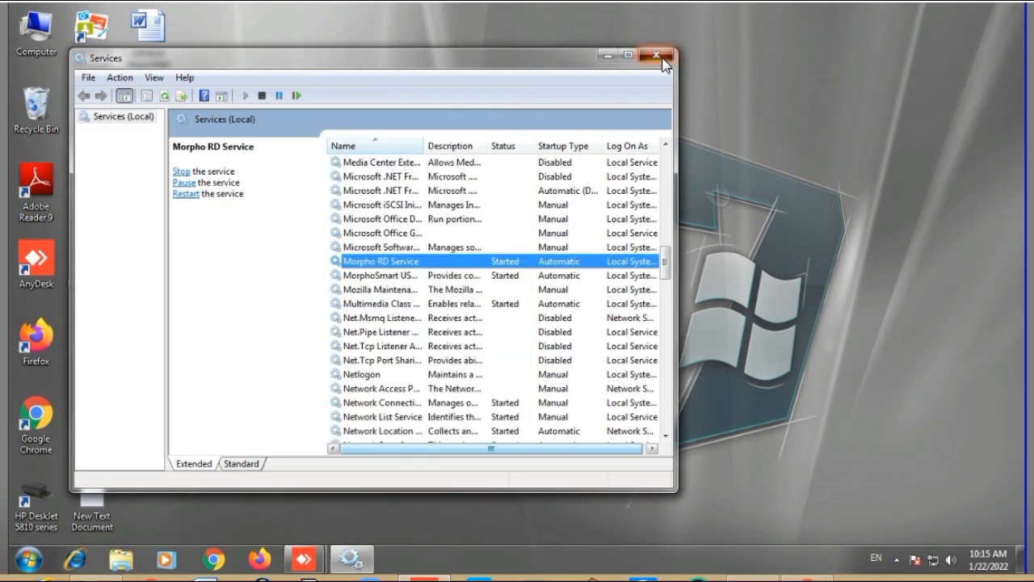
# Step: Close Services, relaunch Chrome and open the Ujjwala form's fingerprint scanning window
pyautogui.click(661, 58)
pyautogui.click(220, 559)
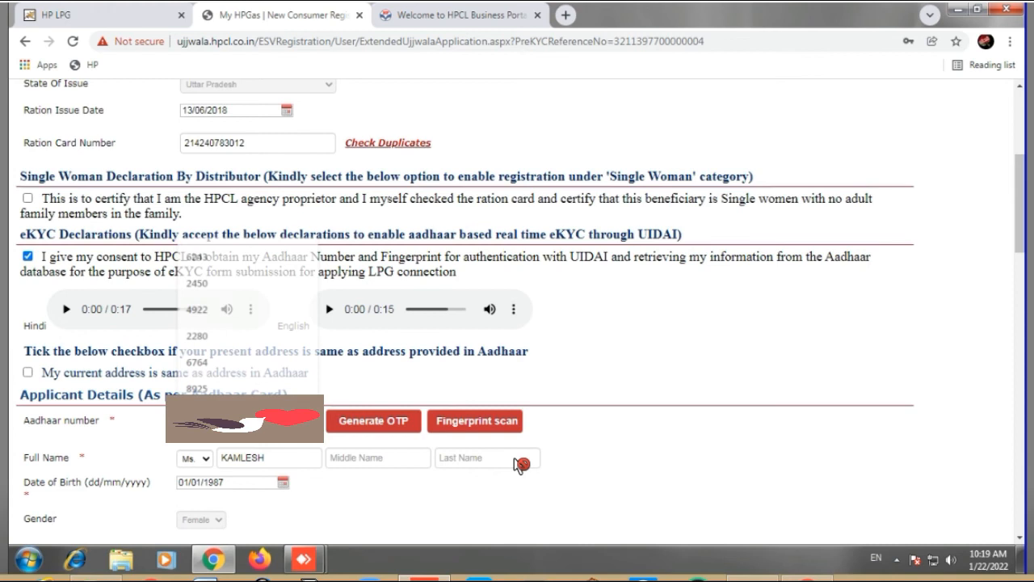
pyautogui.write('46')
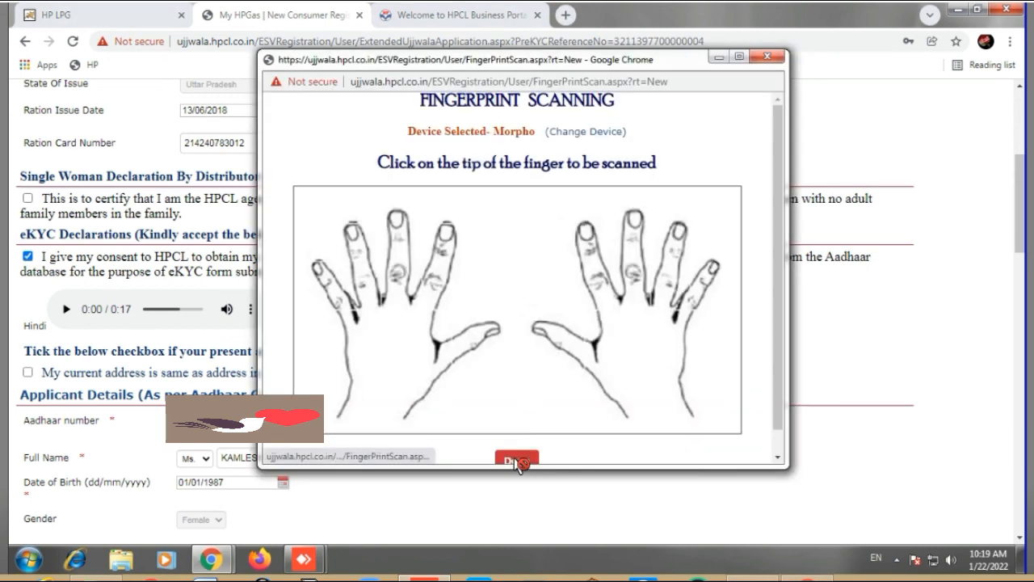
# Step: Scan the applicant's fingerprint with the Morpho device and finish with Done to authenticate Aadhaar
pyautogui.click(517, 461)
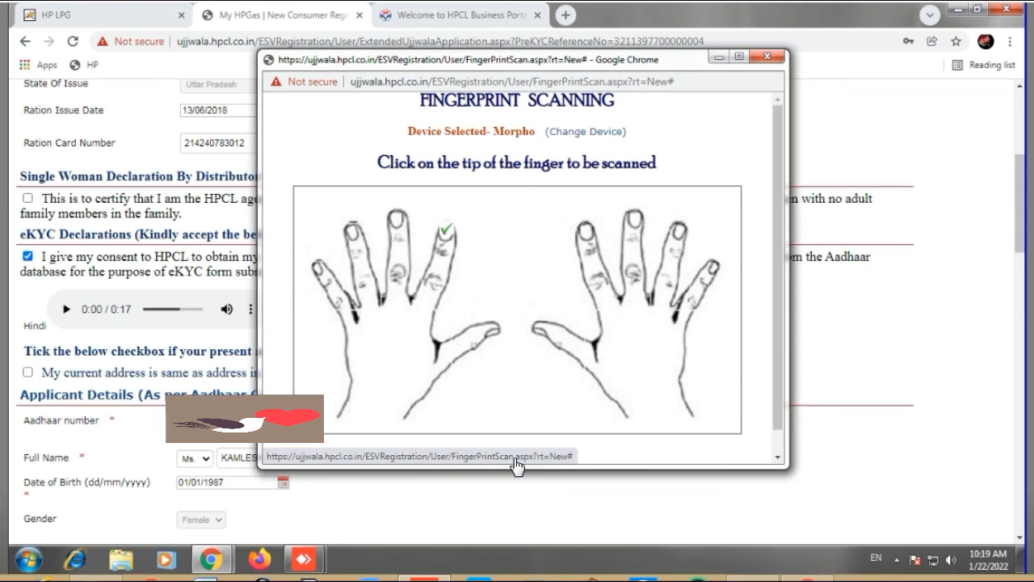
pyautogui.scroll(-1, 518, 463)
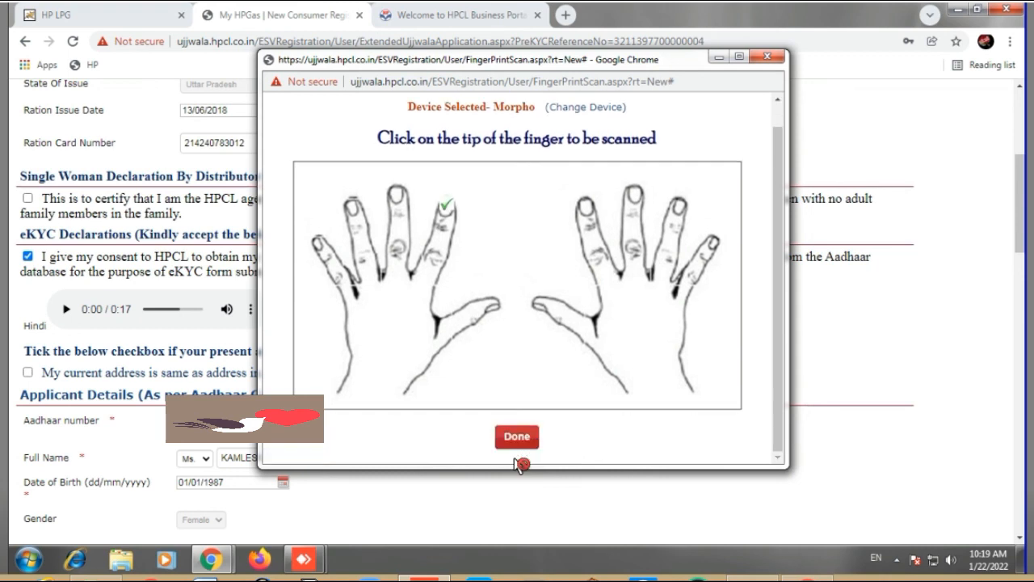
pyautogui.click(517, 445)
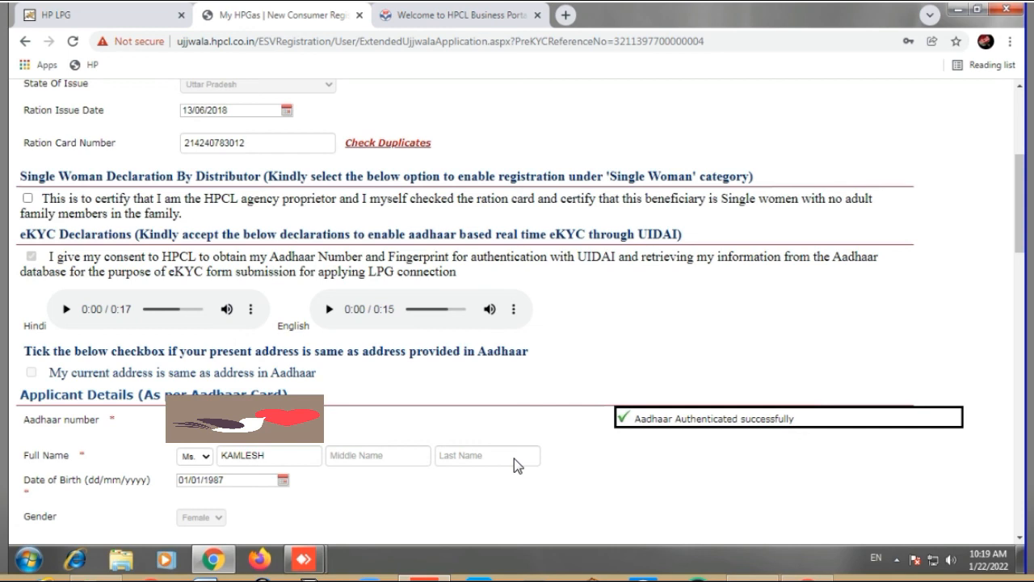
pyautogui.click(517, 464)
pyautogui.click(517, 465)
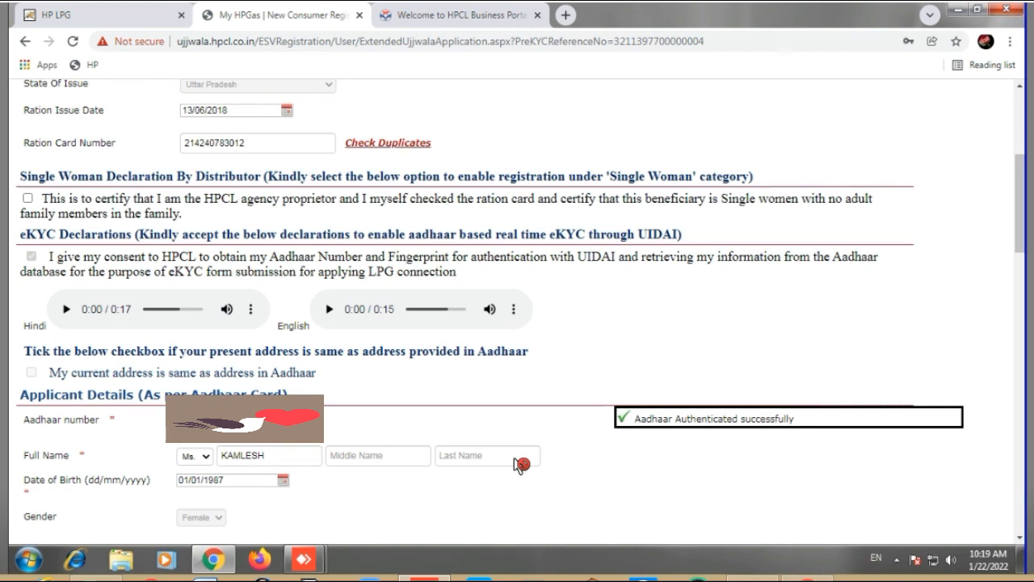